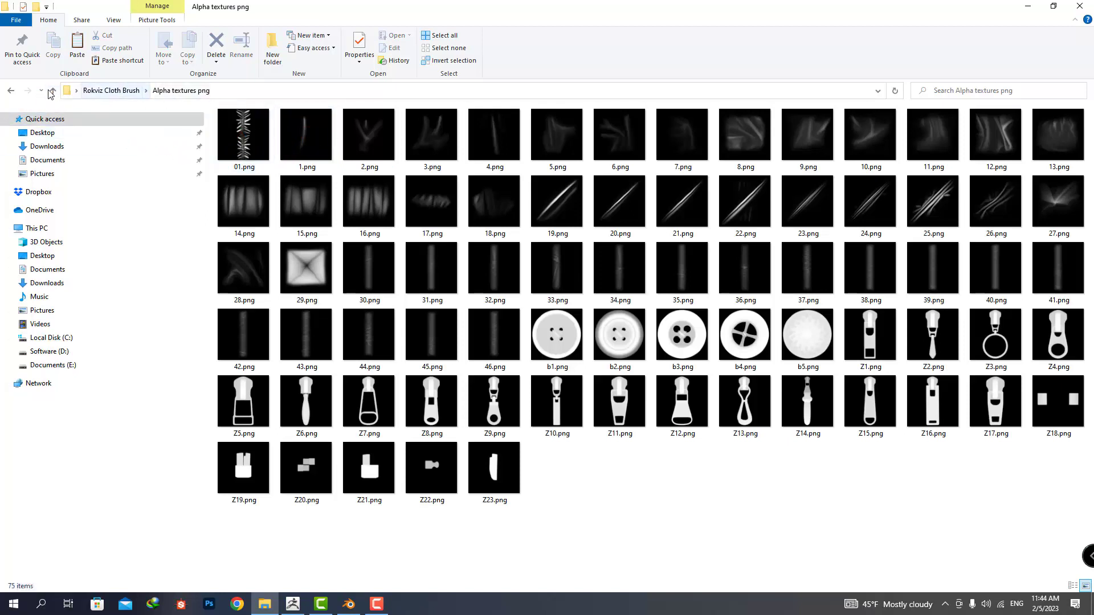
Look through the Blender Alpha Brushes and previews folders of the Rokviz Cloth Brush package.
click(51, 91)
double_click(365, 140)
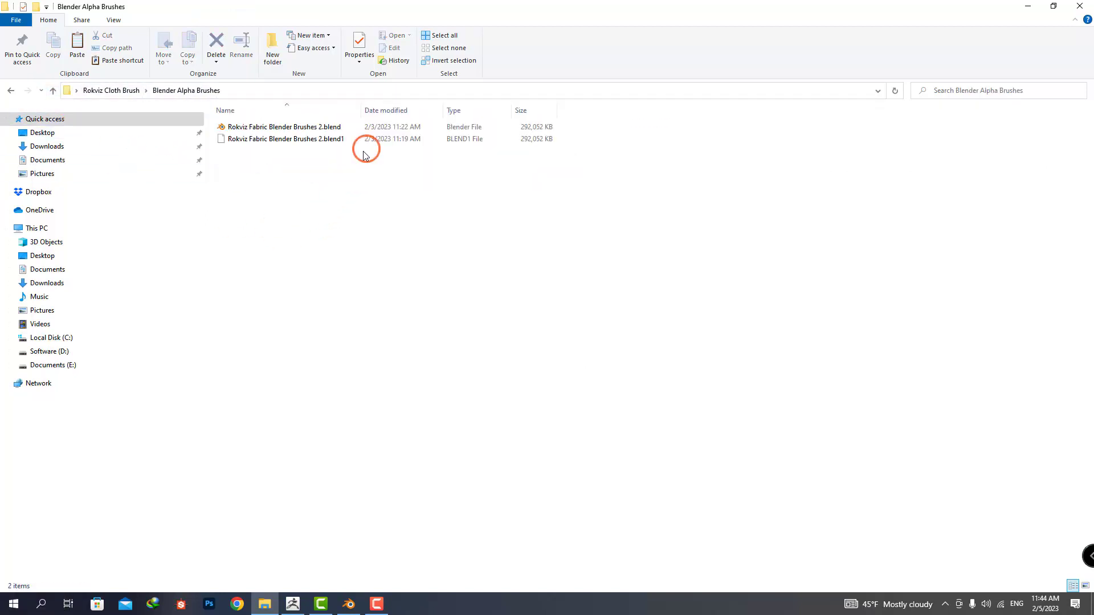
click(275, 130)
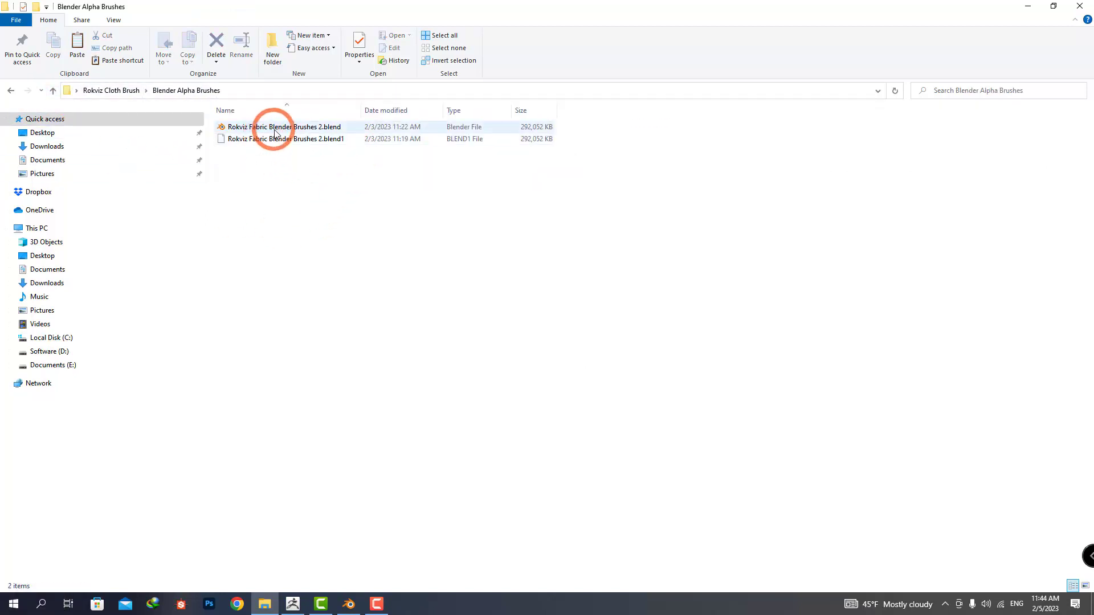
click(53, 92)
double_click(434, 150)
click(352, 188)
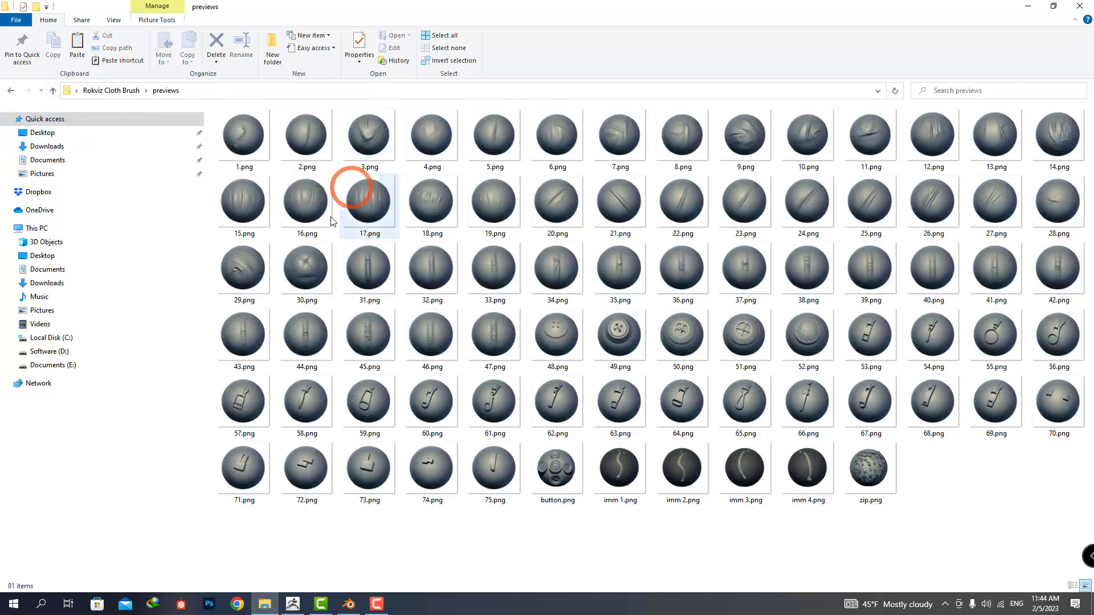
click(53, 92)
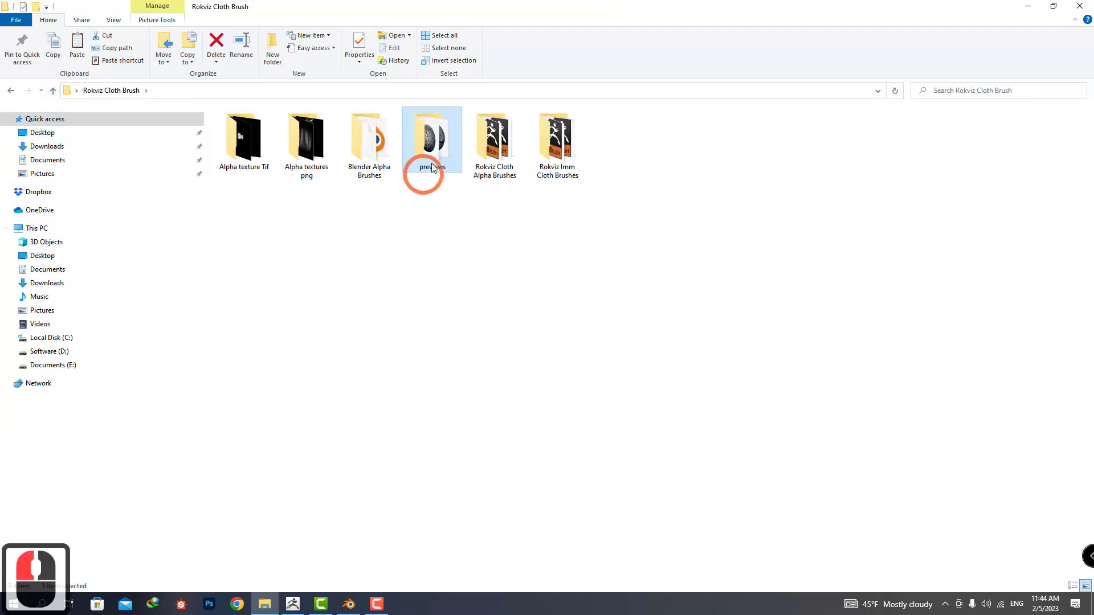
Look through the Rokviz Cloth Alpha Brushes and Rokviz Imm Cloth Brushes folders in the package.
double_click(488, 146)
scroll(494, 165, down, 4)
scroll(490, 166, up, 4)
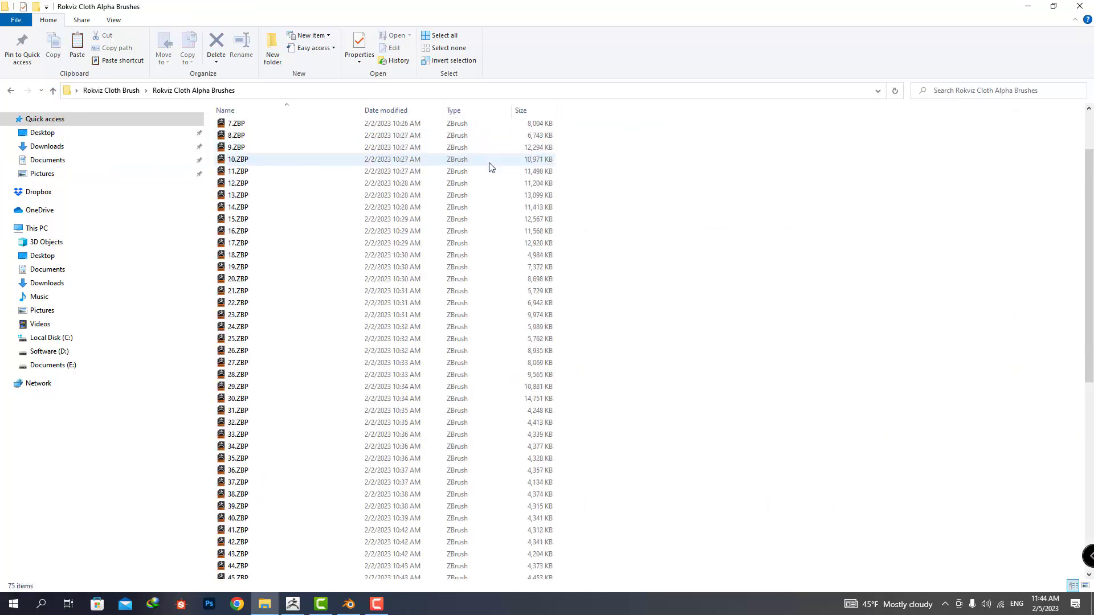
click(53, 92)
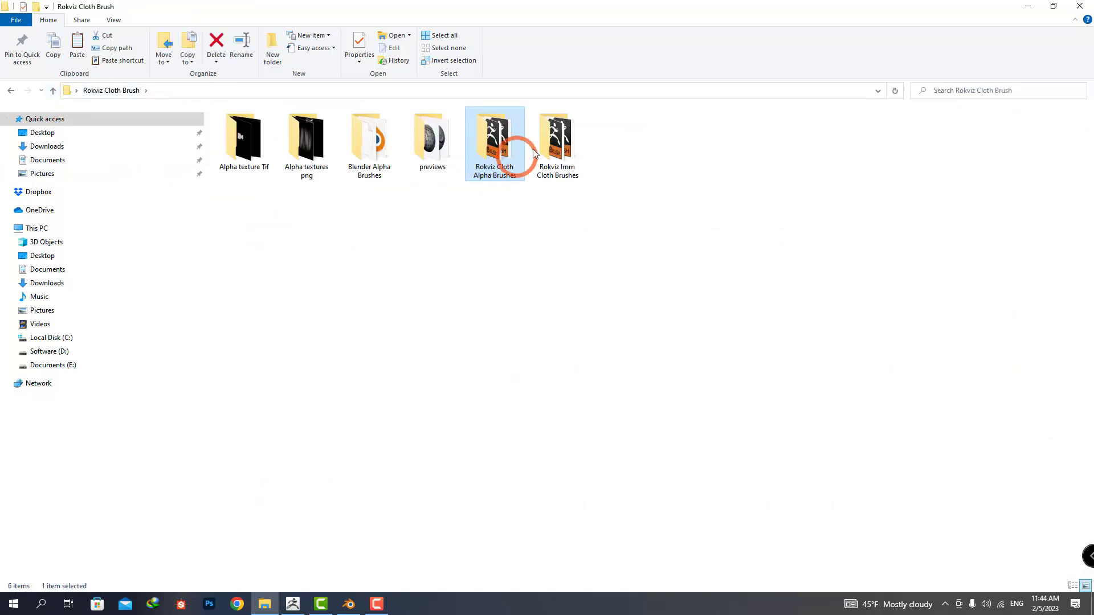
double_click(554, 138)
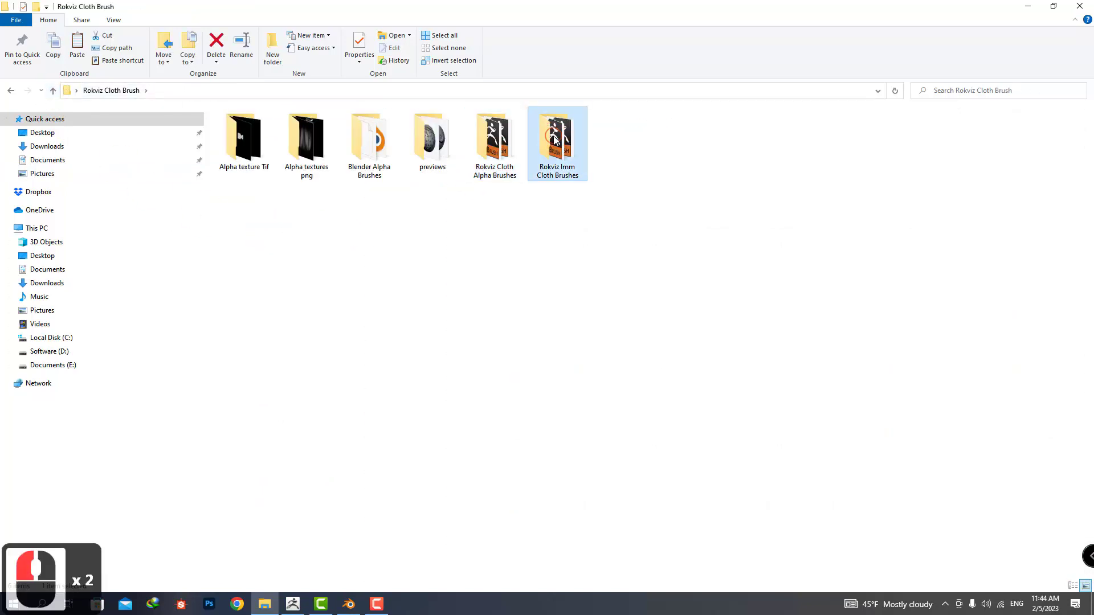
click(53, 91)
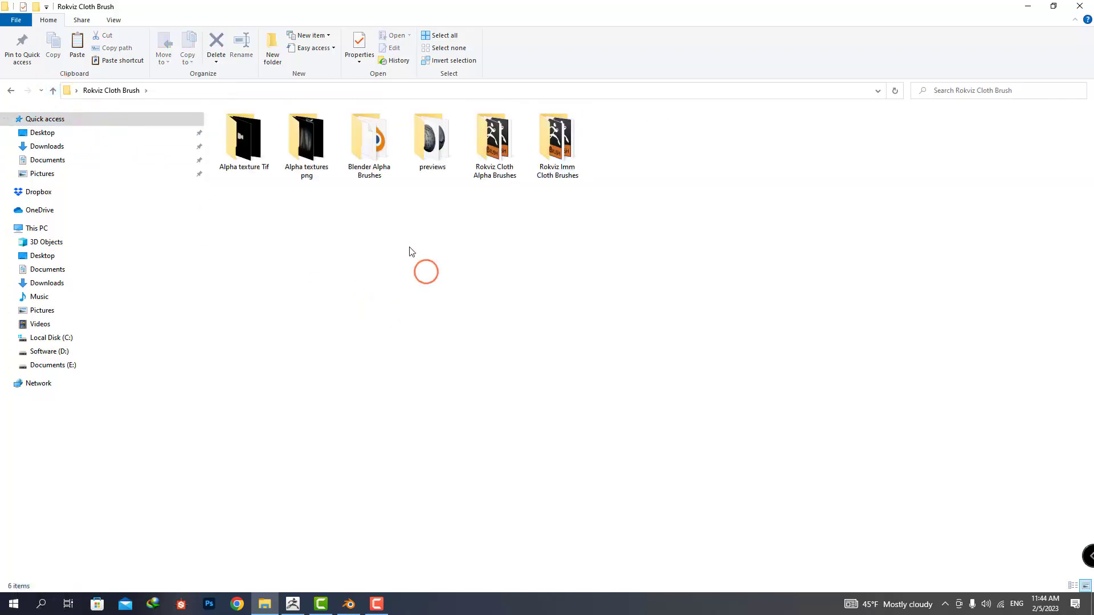
click(360, 171)
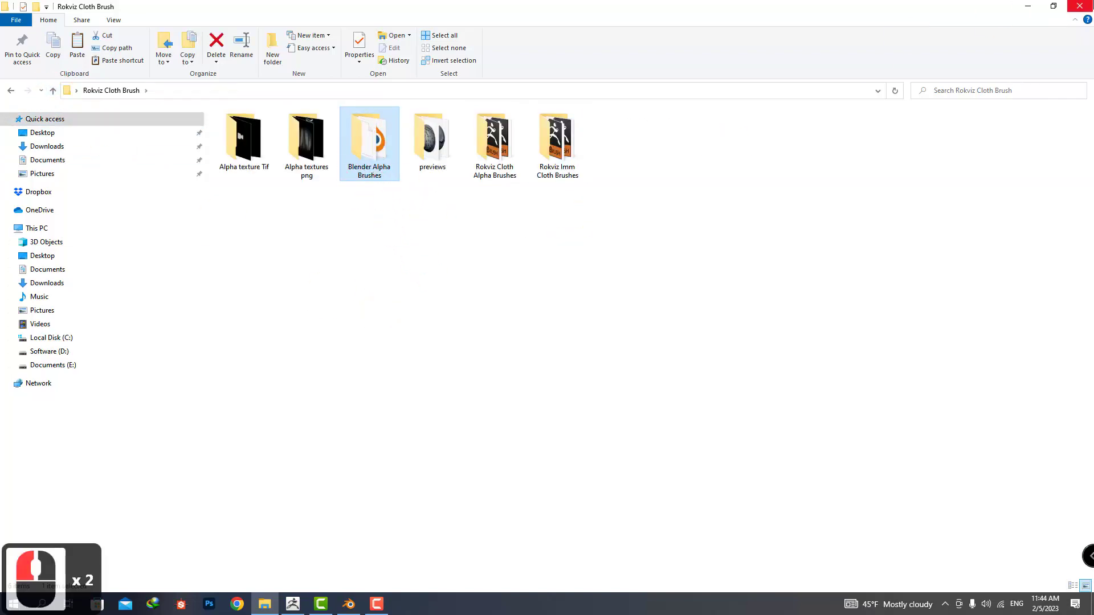
Switch to Blender and start appending data from Rokviz Fabric Blender Brushes 2.blend in the desktop's Rokviz Cloth Brush\Blender Alpha Brushes folder.
click(1028, 7)
click(358, 605)
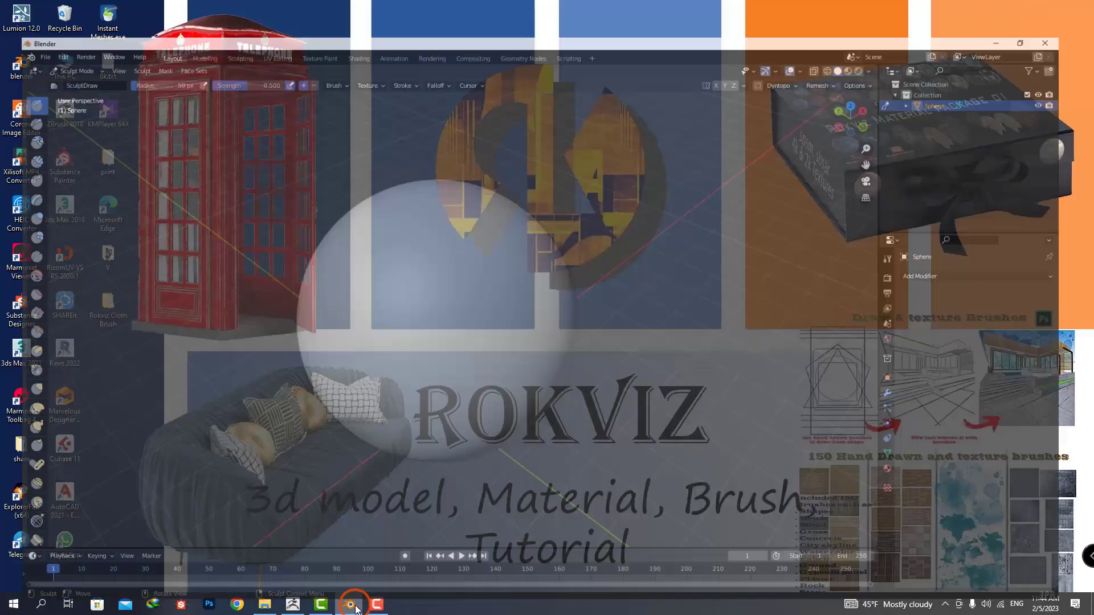
click(26, 20)
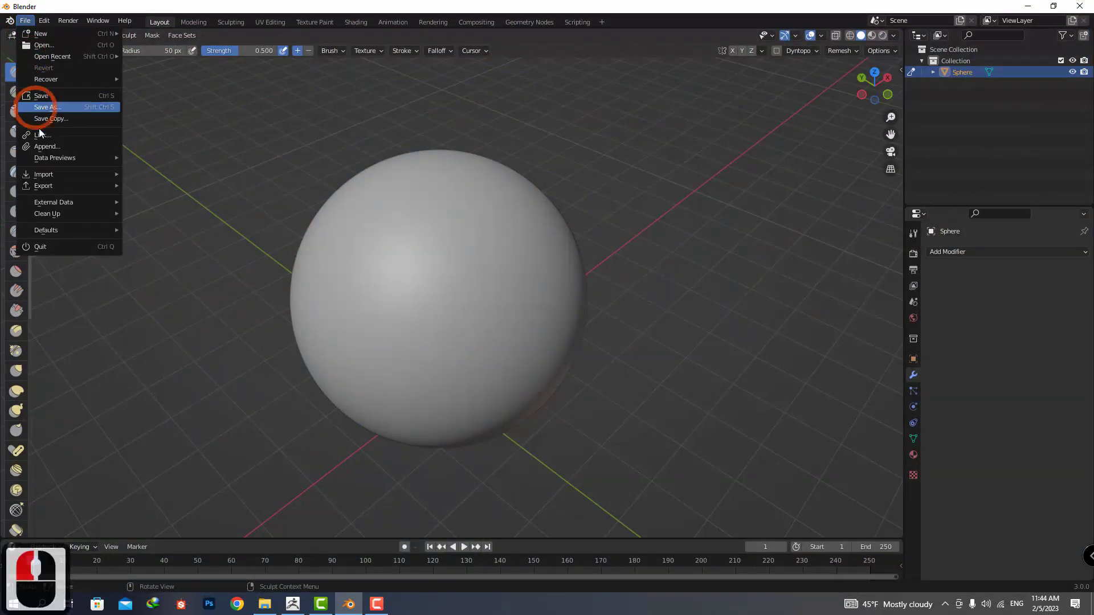
click(50, 146)
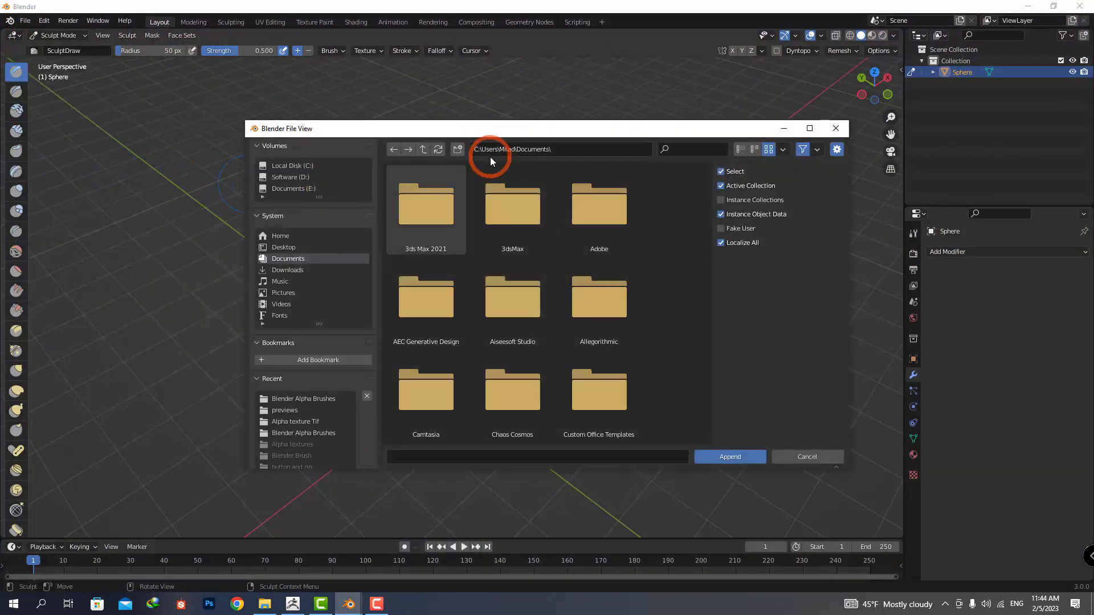
click(283, 247)
double_click(509, 231)
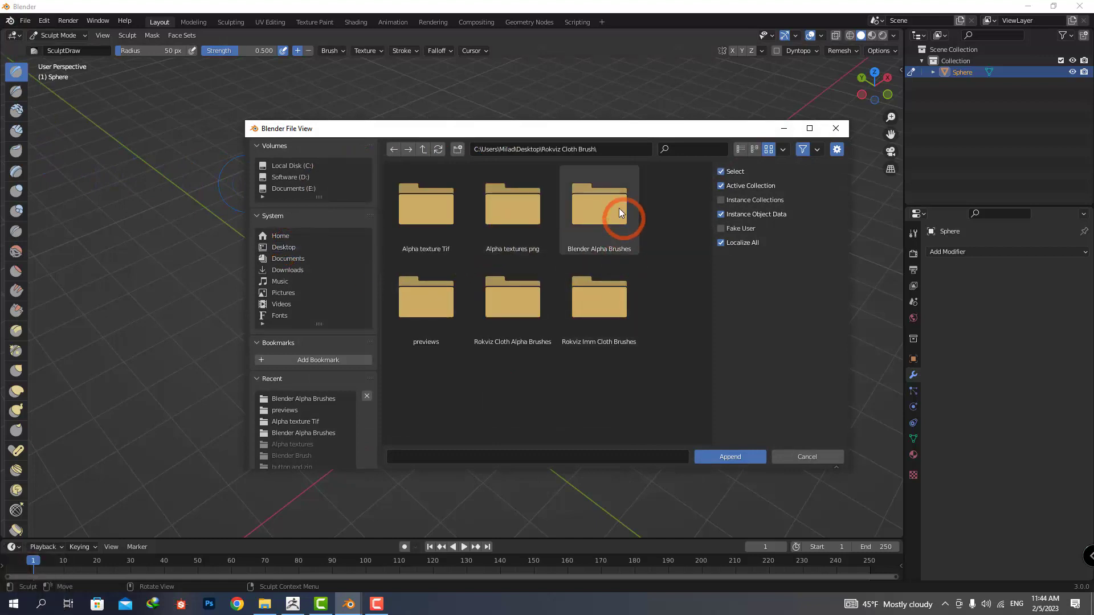
click(597, 251)
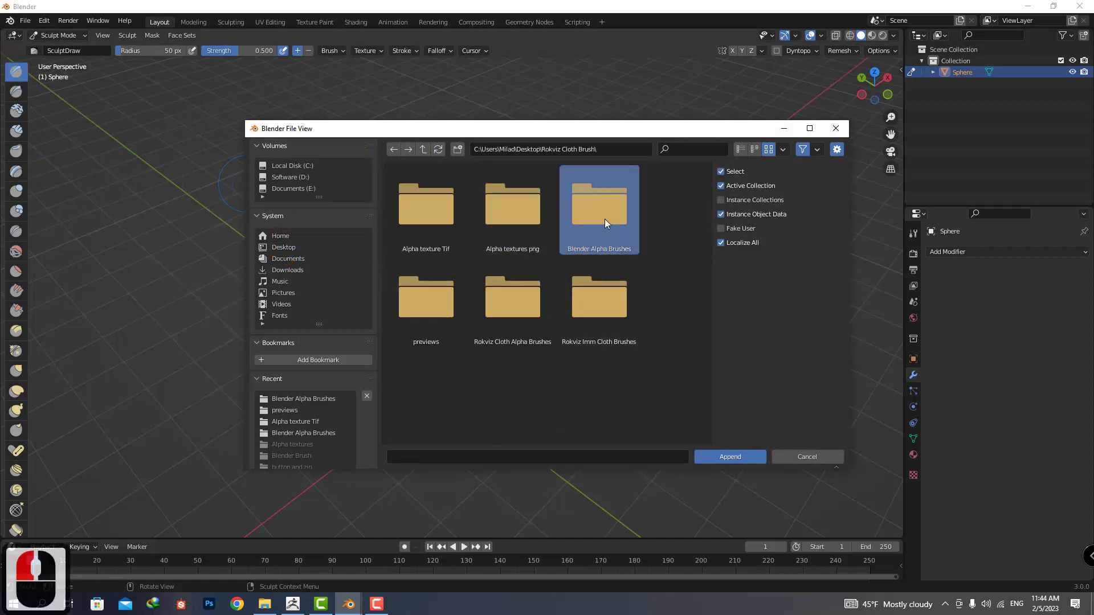
double_click(604, 221)
double_click(429, 208)
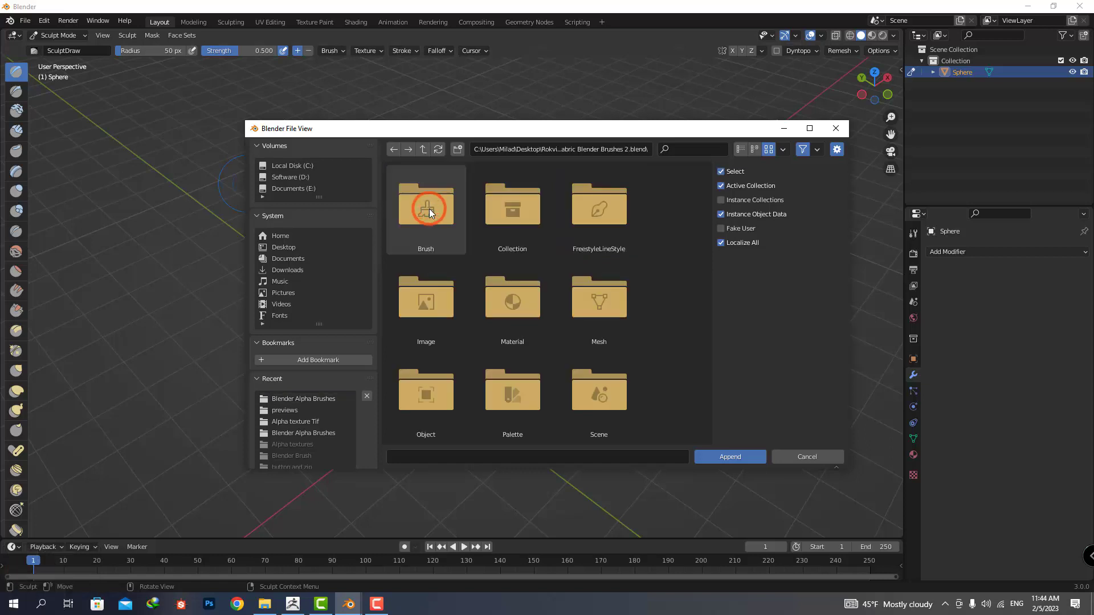
Append every brush in the file's Brush category, from 1 through Vertex Smear.
double_click(429, 208)
click(432, 209)
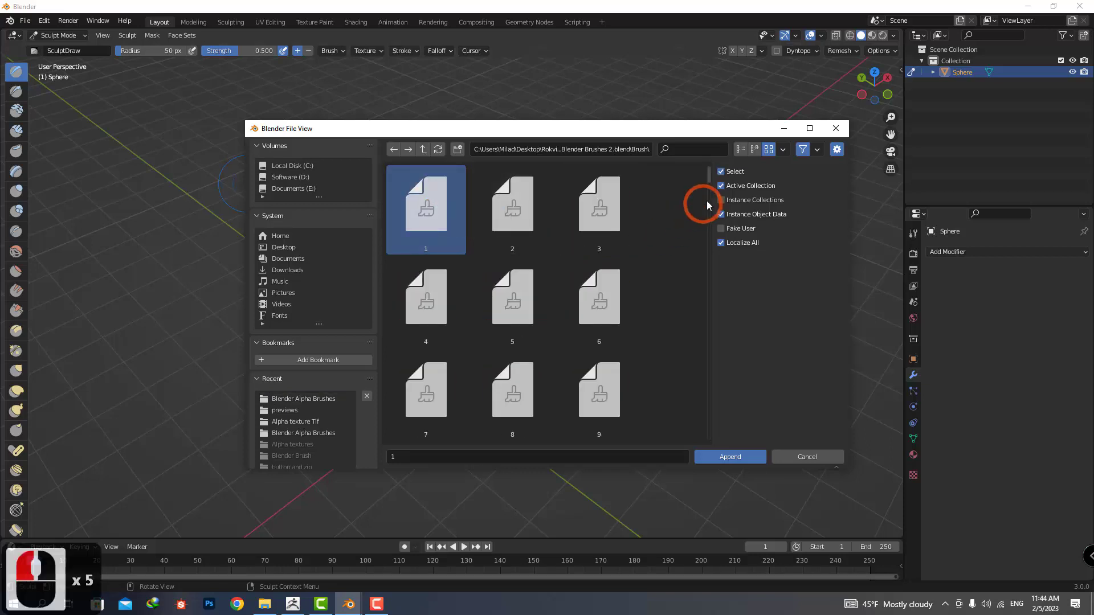
drag(708, 177, 707, 443)
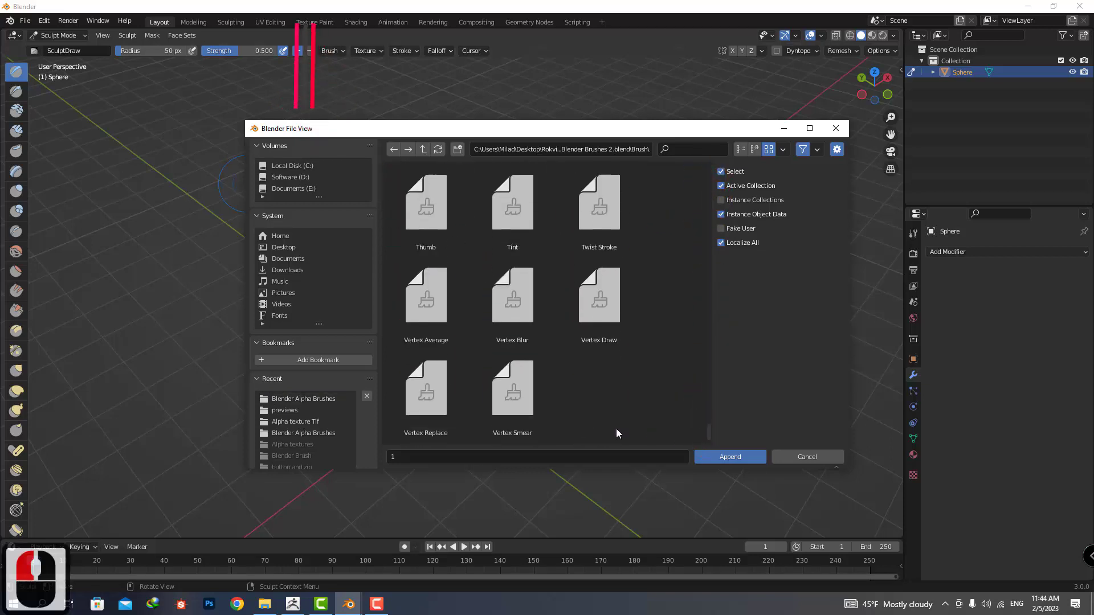
shift+click(513, 391)
click(729, 457)
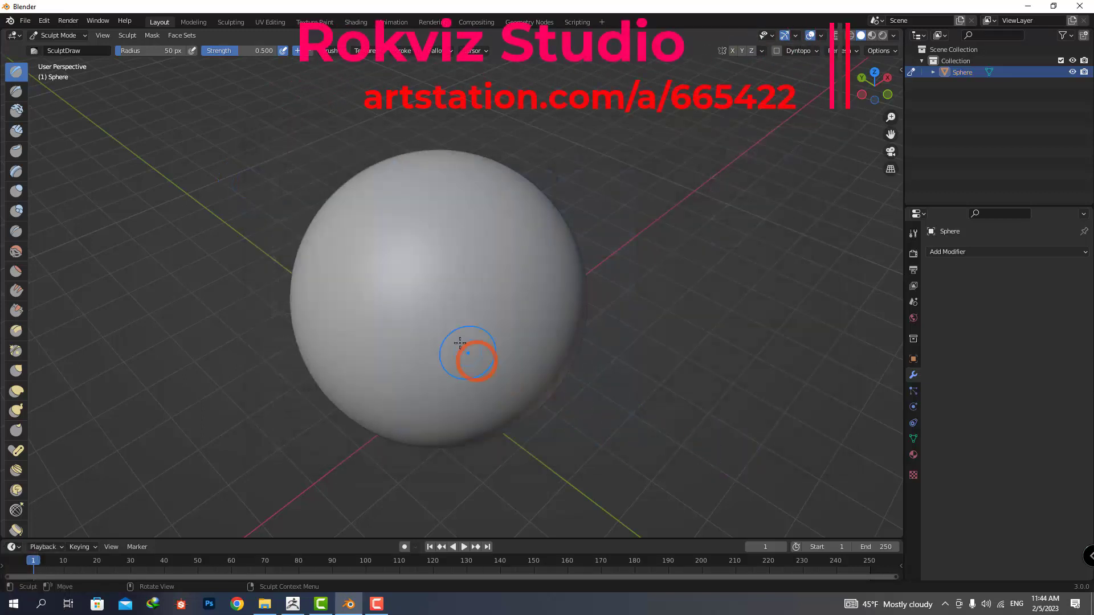
Choose the appended brush 9 and stamp cloth folds across the front of the sphere.
click(34, 51)
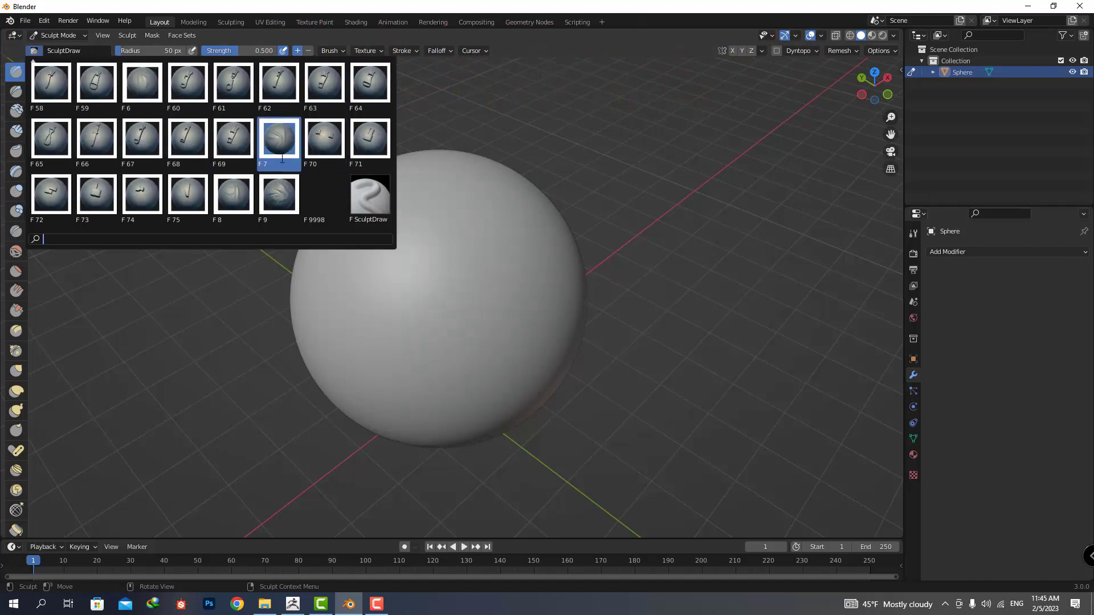
scroll(294, 153, down, 3)
scroll(294, 153, down, 1)
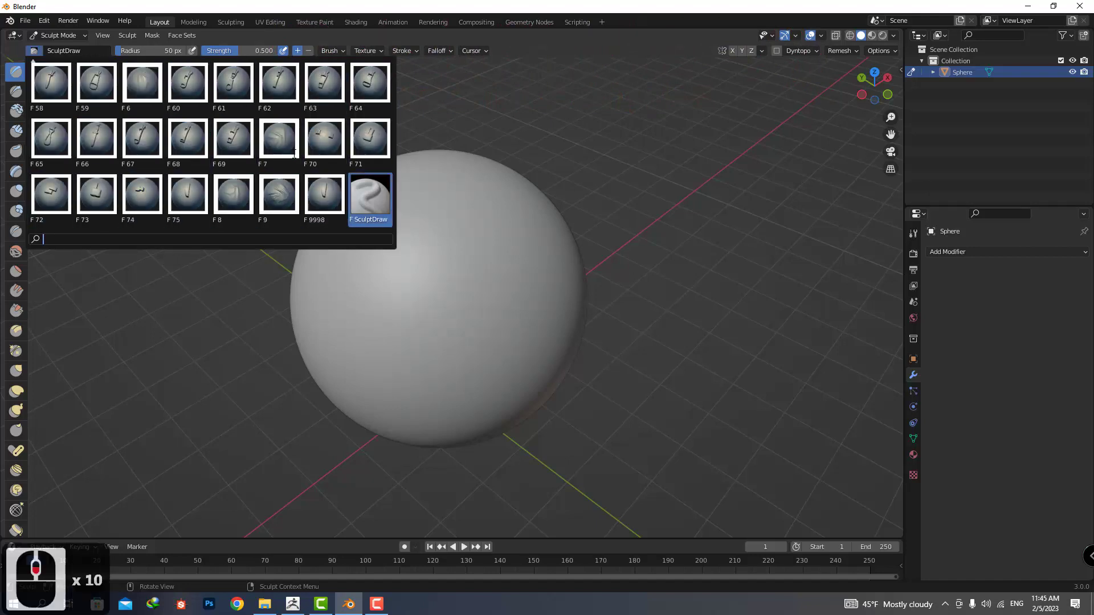
scroll(304, 197, down, 5)
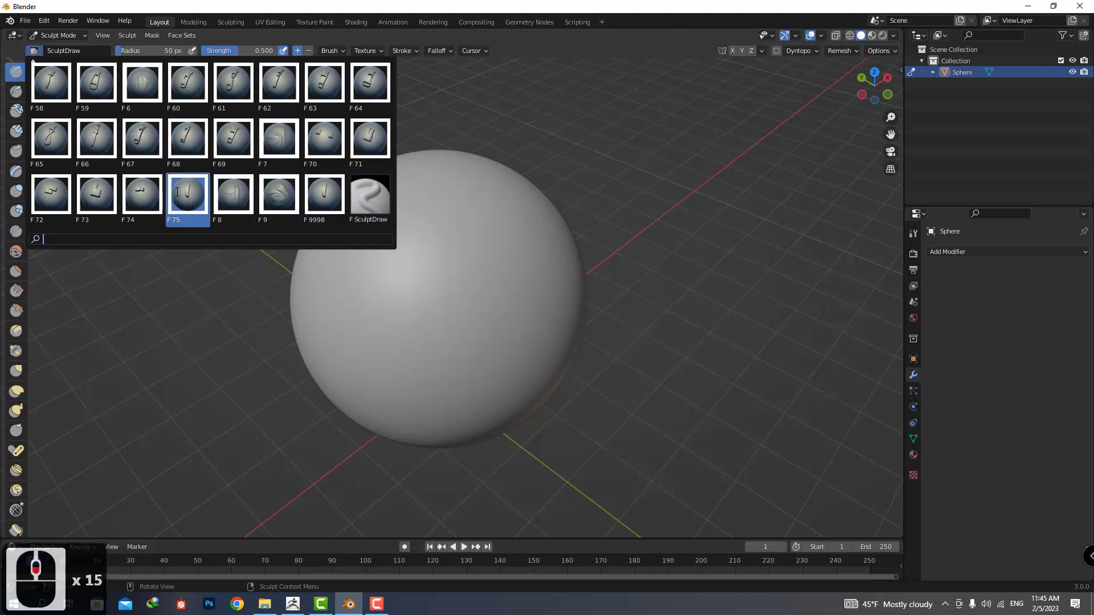
click(273, 196)
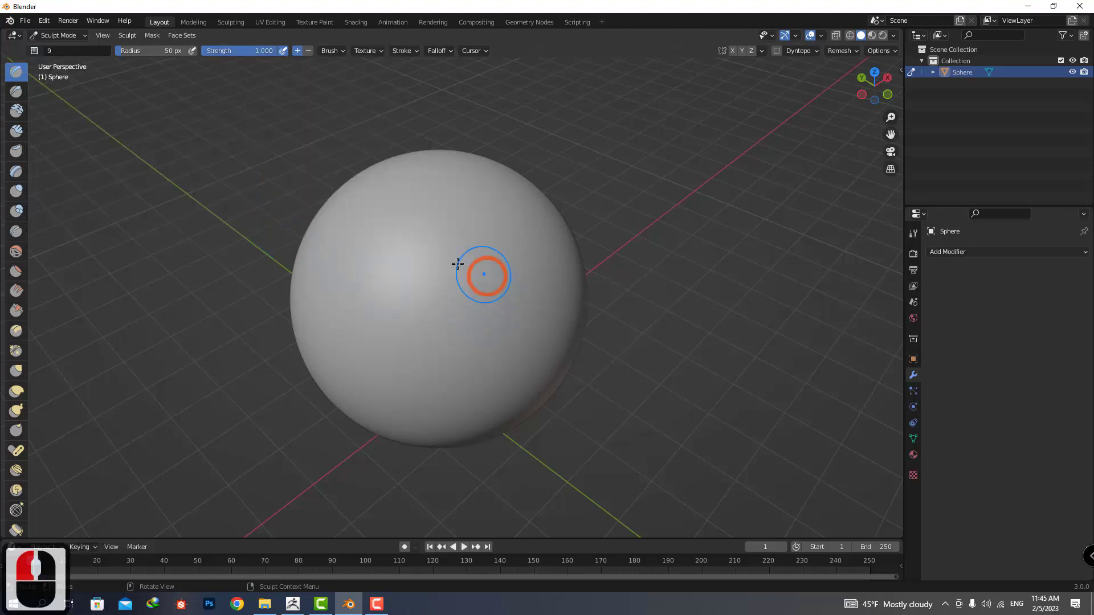
mouse_move(421, 261)
mouse_down()
mouse_move(484, 164)
mouse_move(564, 123)
mouse_up()
right_click(457, 211)
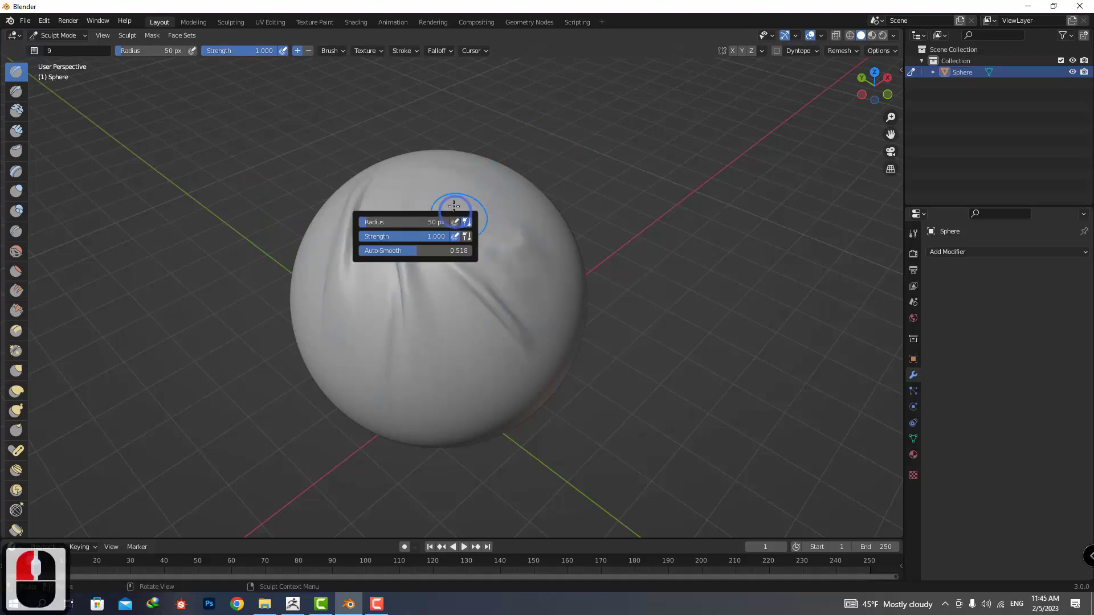
click(524, 232)
mouse_move(435, 259)
middle_down()
mouse_move(411, 240)
mouse_move(462, 269)
mouse_move(427, 261)
mouse_move(440, 261)
middle_up()
Choose brush 65 and stamp a zipper pull near the top of the sphere.
click(35, 50)
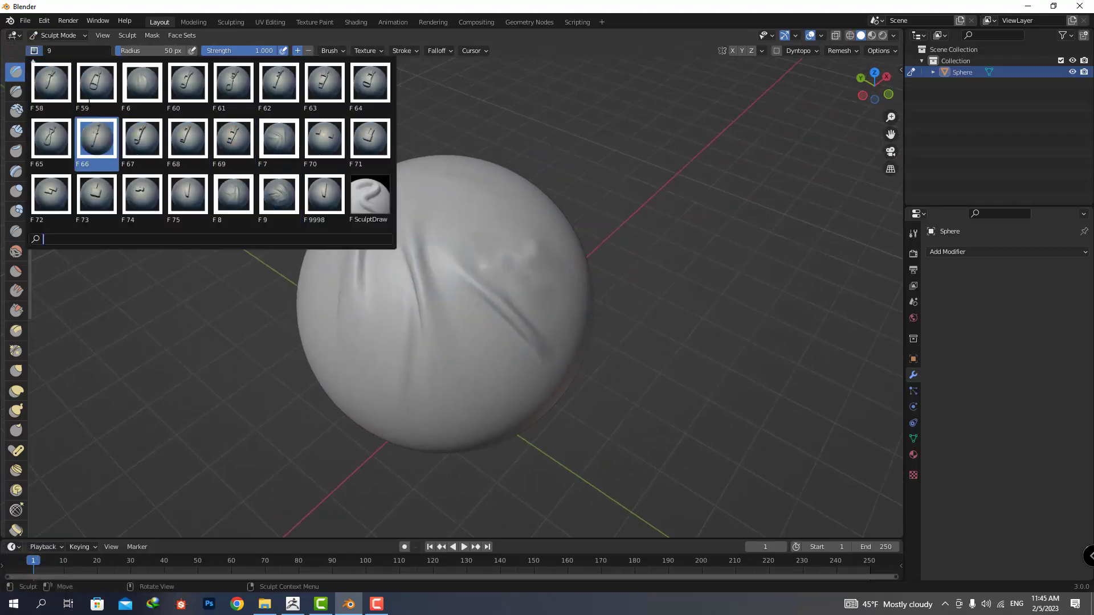
click(52, 134)
click(491, 215)
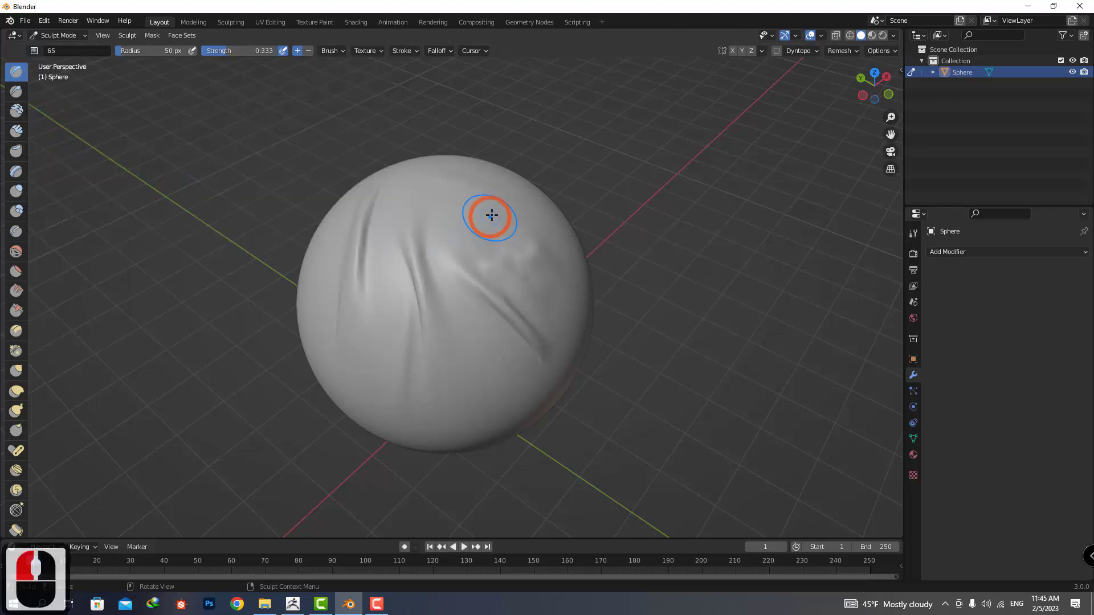
drag(462, 199, 408, 219)
mouse_move(408, 220)
middle_down()
mouse_move(533, 241)
mouse_move(513, 248)
middle_up()
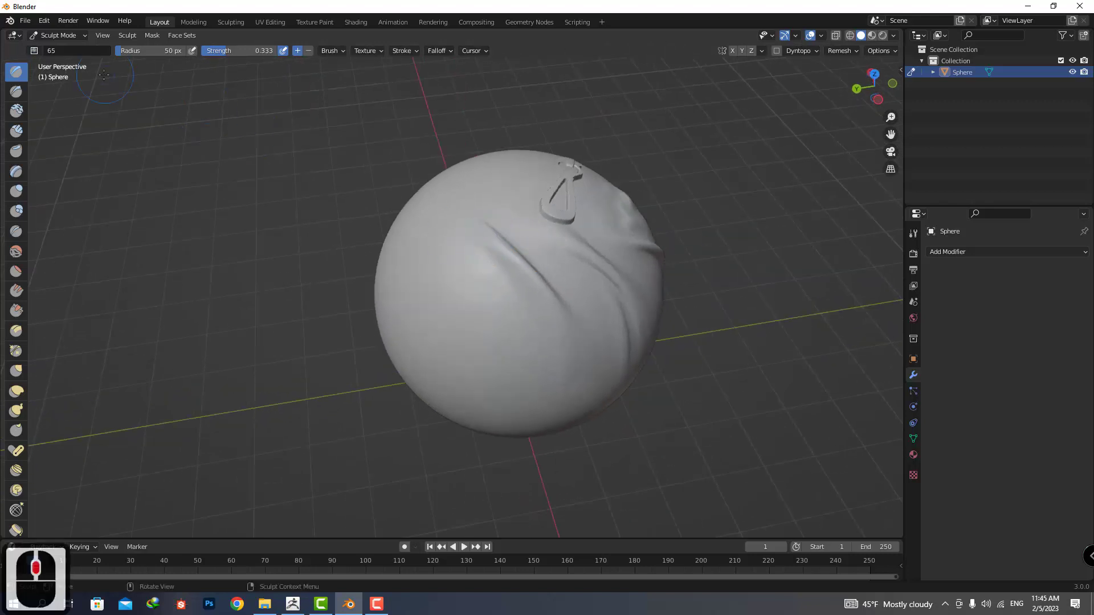
Choose brush 61 and stamp a second zipper pull beside the first one on the sphere.
click(35, 51)
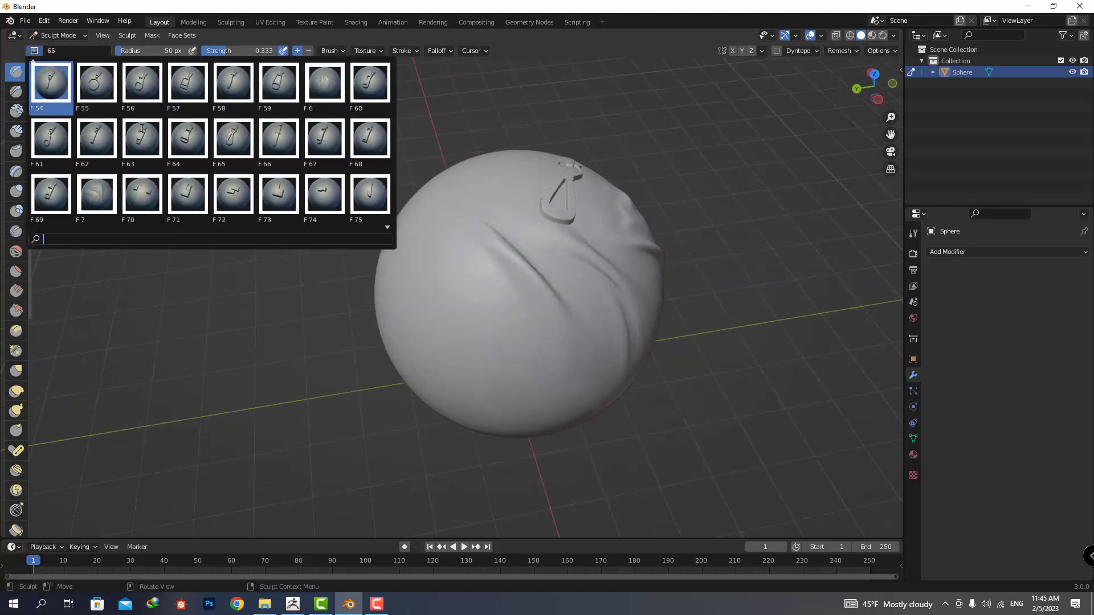
scroll(144, 127, down, 13)
scroll(147, 124, up, 4)
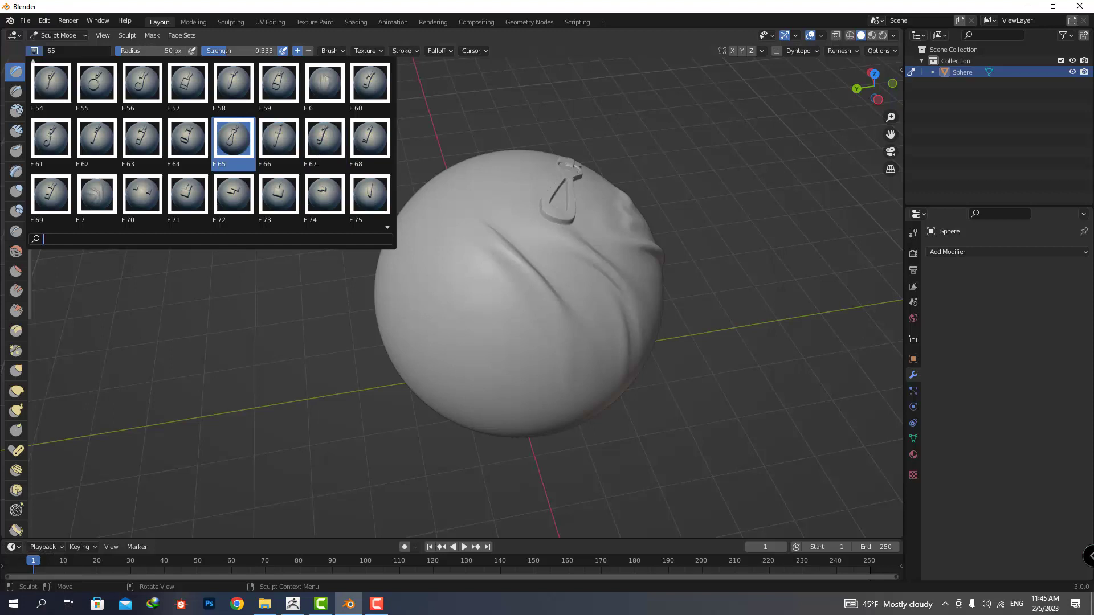
click(57, 144)
mouse_move(473, 205)
mouse_down()
mouse_move(464, 186)
mouse_move(437, 223)
mouse_up()
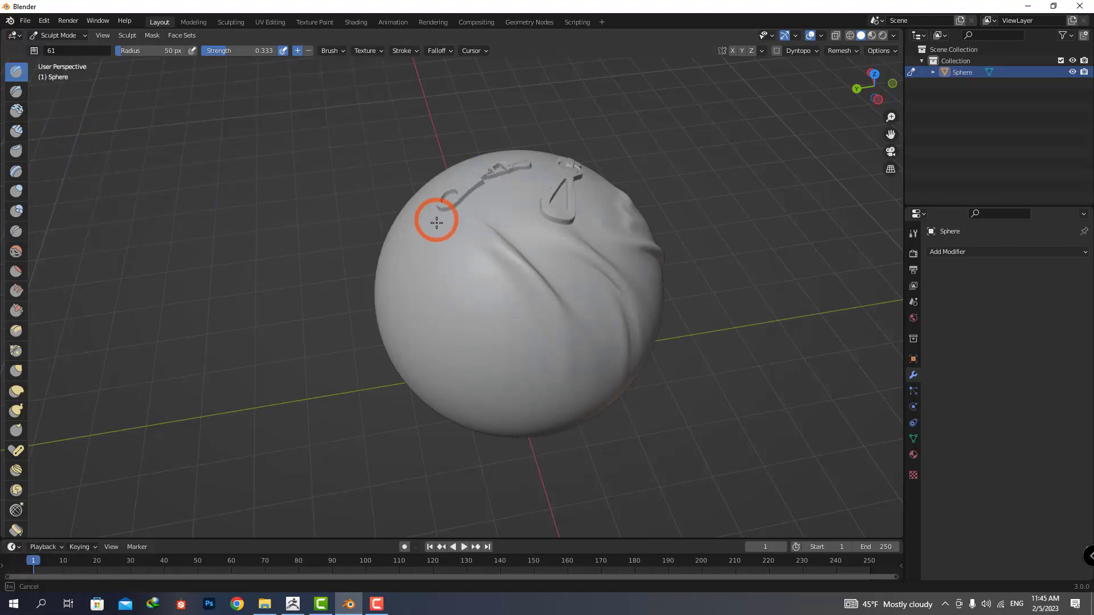
mouse_move(501, 225)
middle_down()
mouse_move(574, 245)
mouse_move(501, 207)
mouse_move(452, 208)
mouse_move(464, 210)
middle_up()
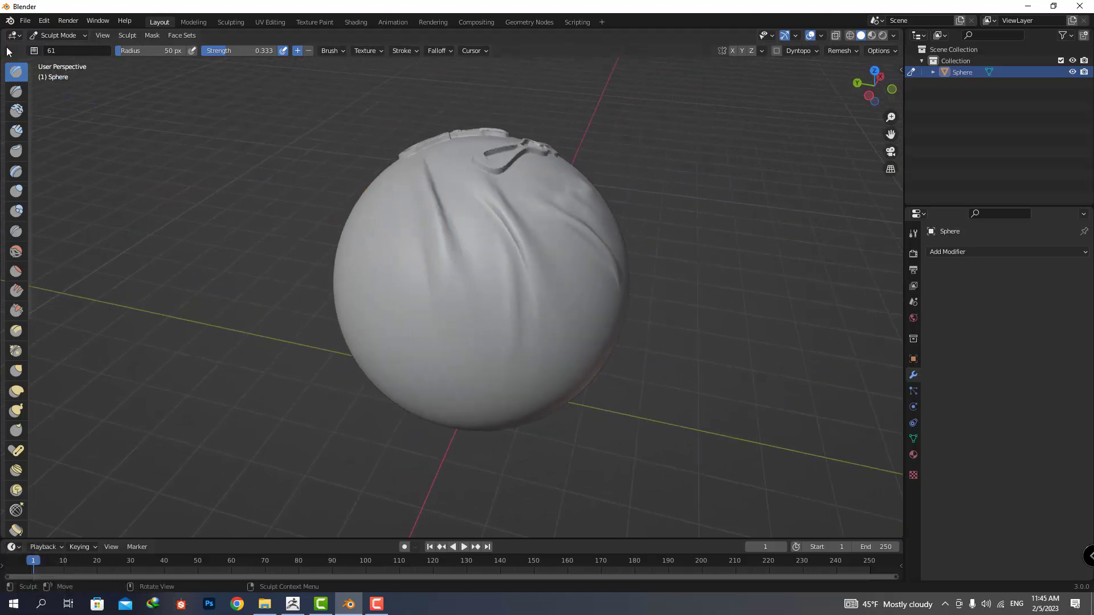
Choose brush 48 and stamp a four-hole button on the smooth area below the zipper pulls.
click(34, 50)
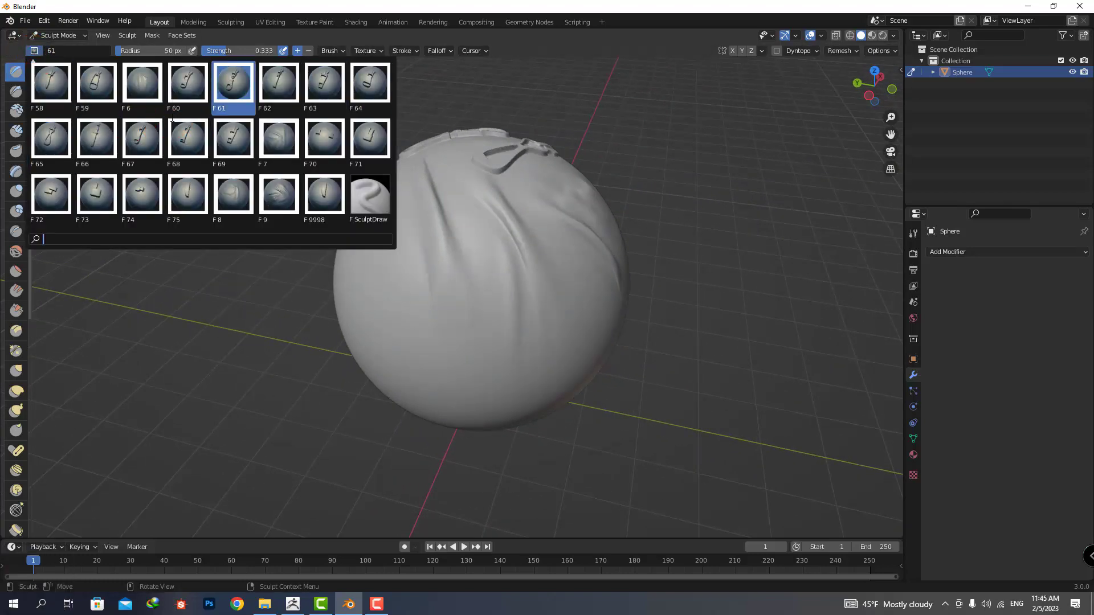
scroll(172, 118, up, 20)
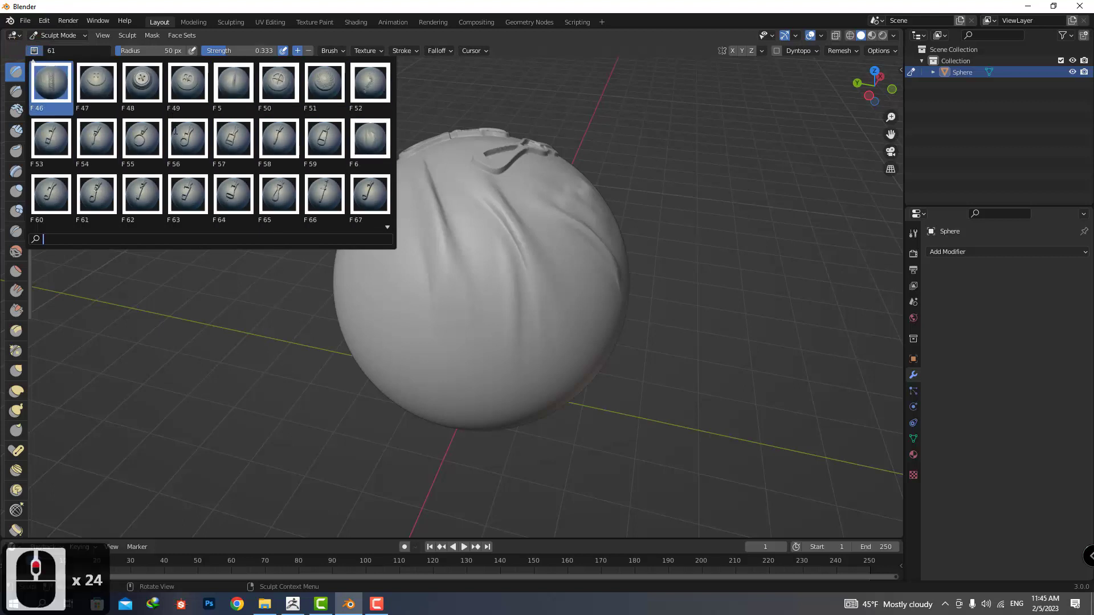
click(139, 80)
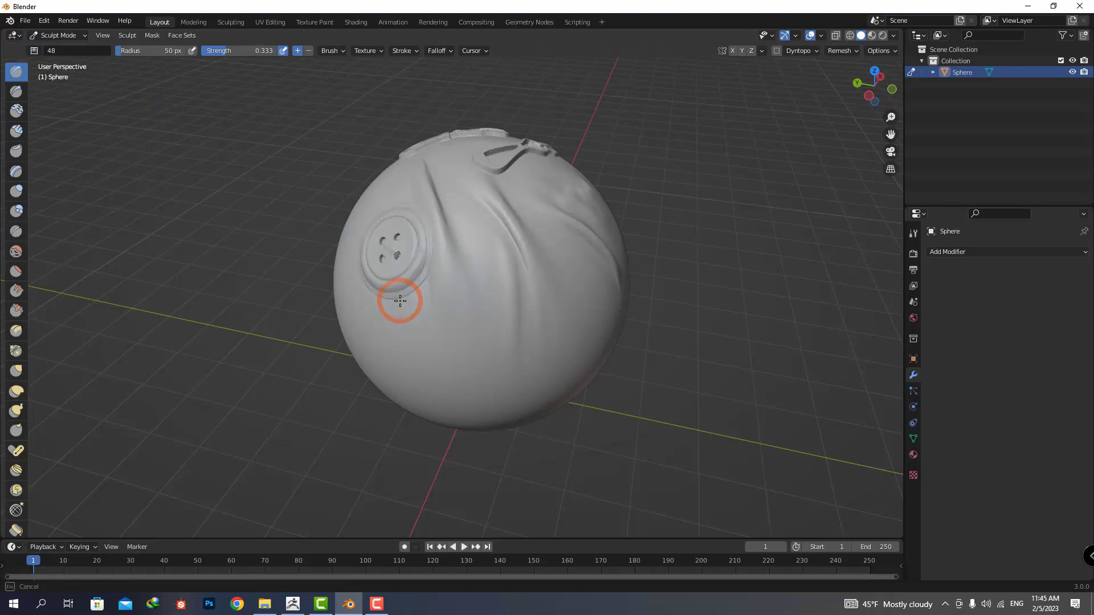
mouse_move(435, 268)
middle_down()
mouse_move(506, 262)
mouse_move(434, 254)
mouse_move(493, 291)
middle_up()
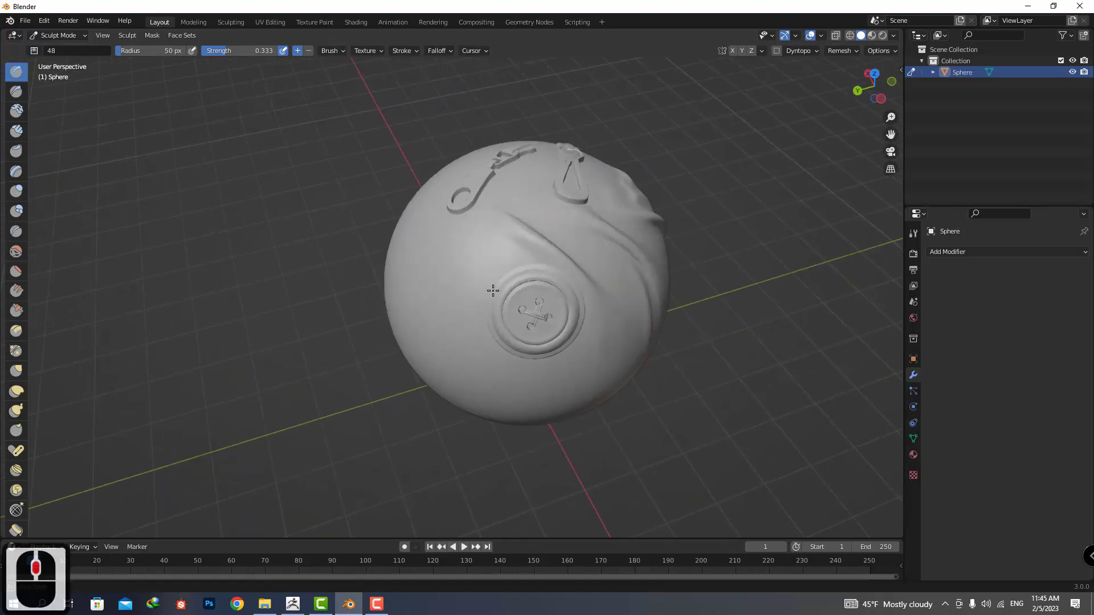
Choose brush 38, lower its strength to 0.607 and stamp a seam on the smooth area beside the button.
click(34, 50)
scroll(205, 143, down, 7)
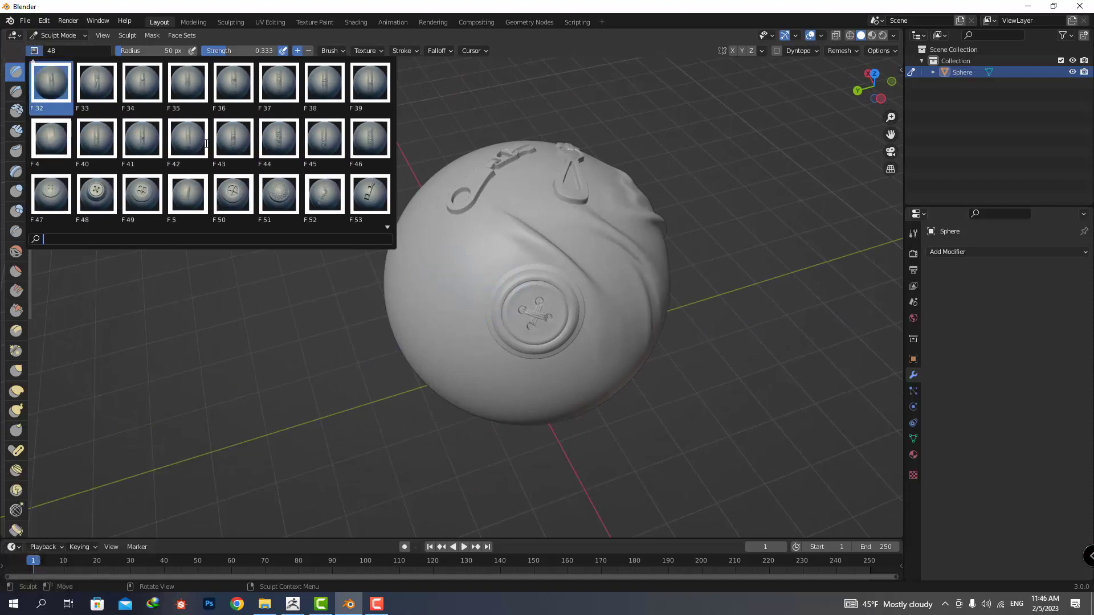
scroll(206, 143, up, 2)
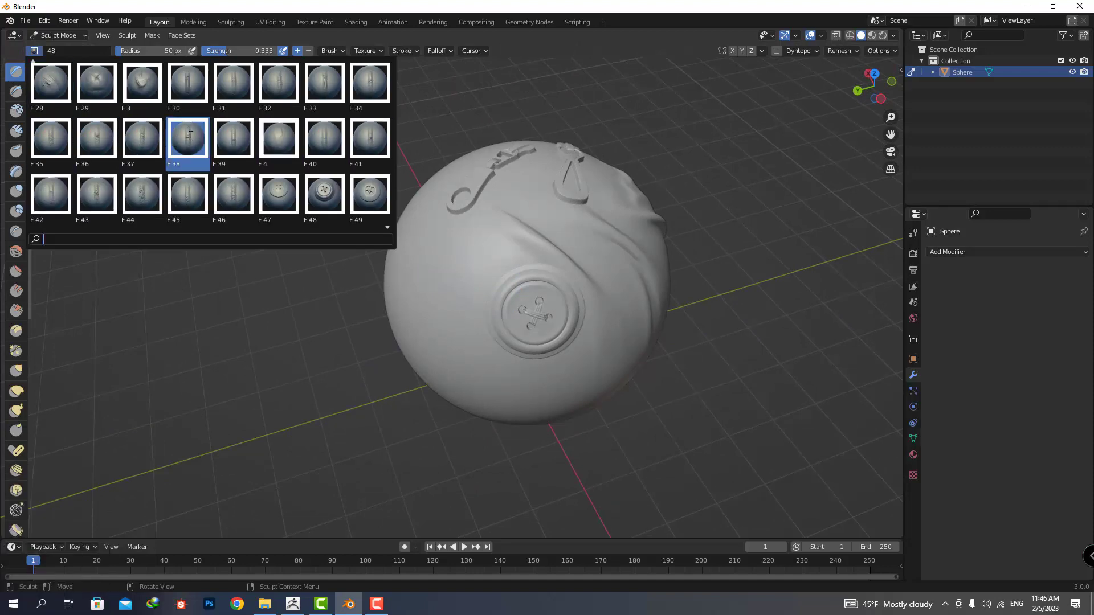
click(191, 136)
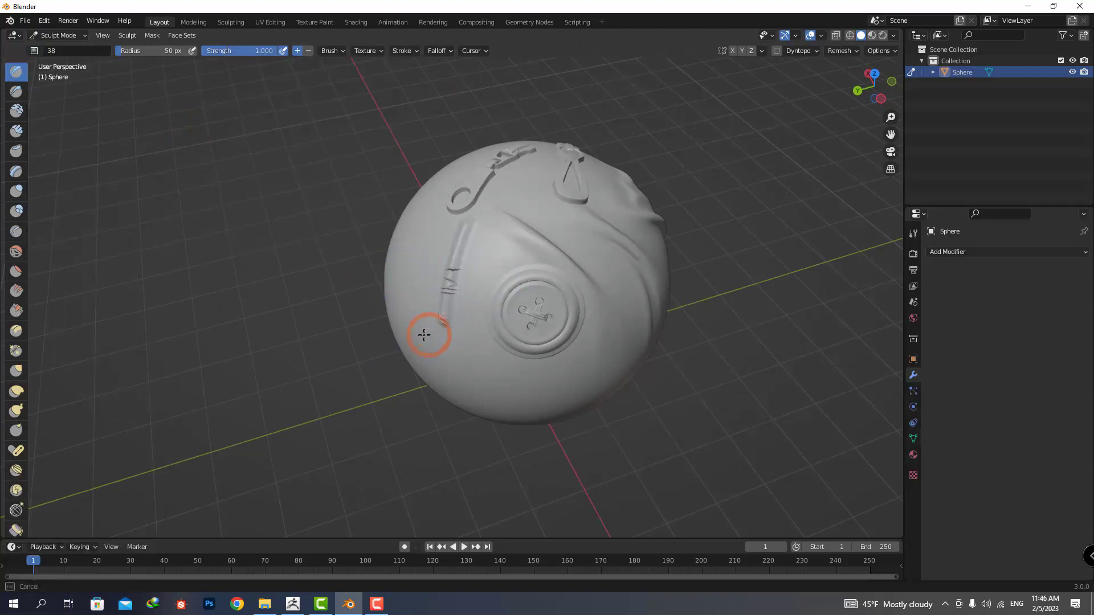
middle_drag(393, 344, 503, 302)
key(ctrl+z)
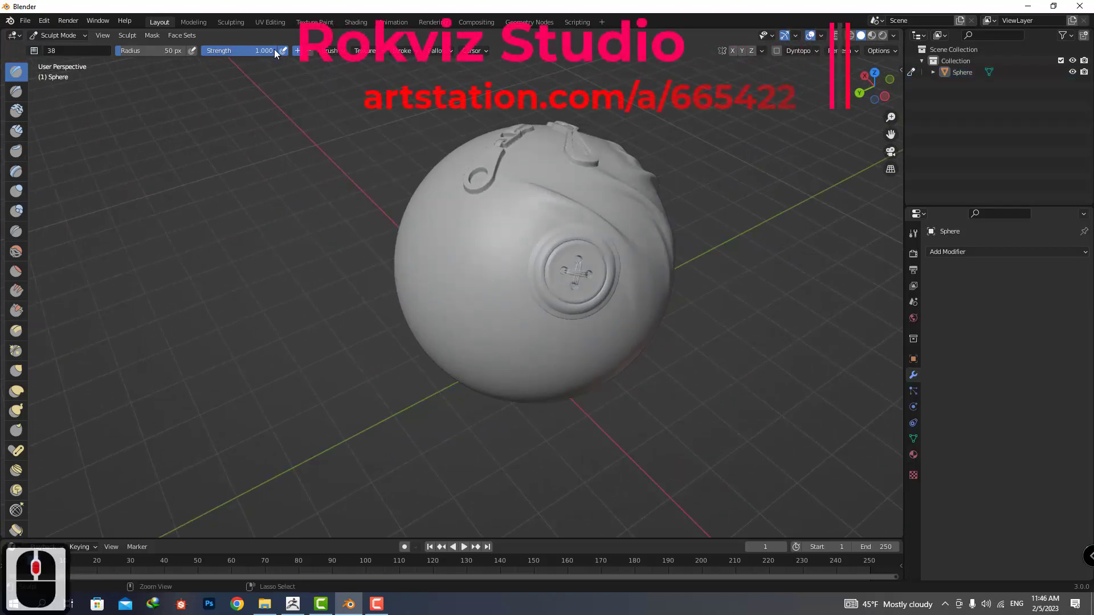
drag(275, 49, 241, 49)
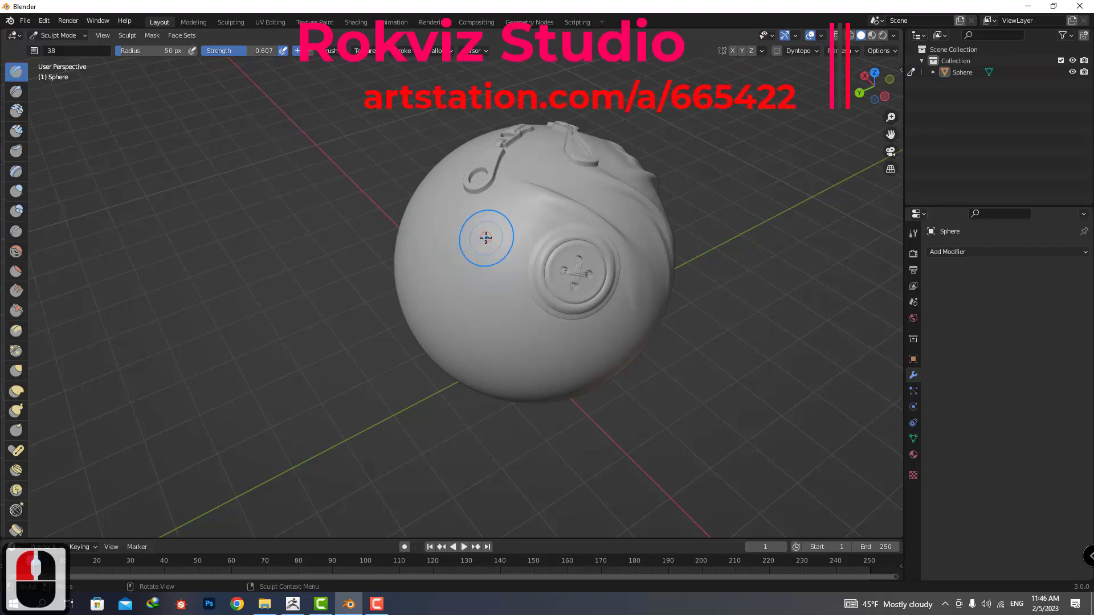
mouse_move(457, 310)
middle_down()
mouse_move(572, 283)
mouse_move(526, 269)
mouse_move(501, 281)
middle_up()
Choose brush 24 and stamp long diagonal folds between the seam and the ring-shaped zipper pull.
click(34, 50)
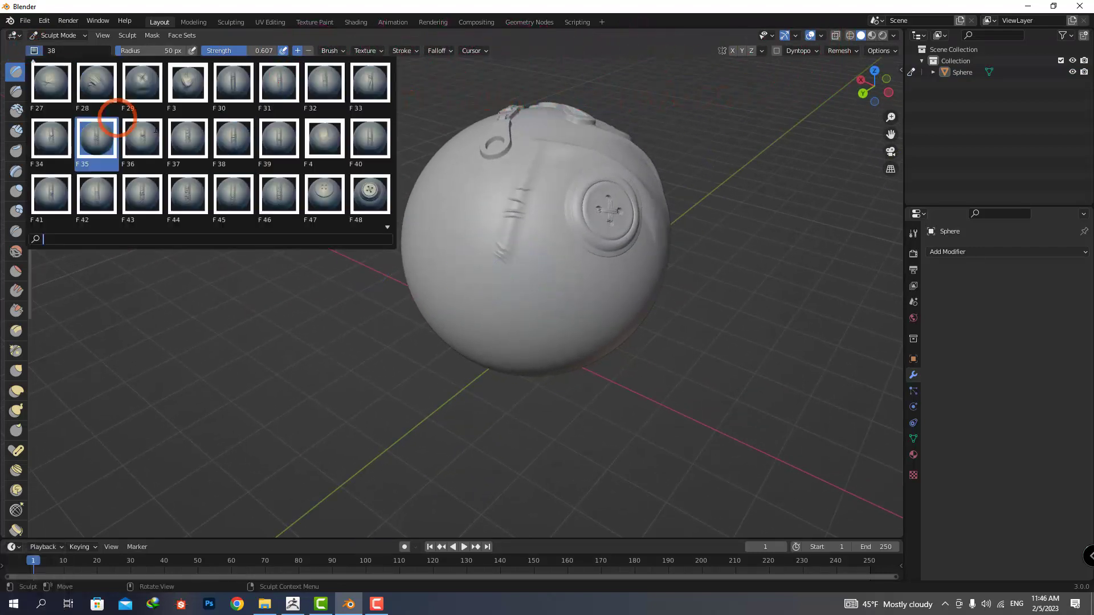
scroll(156, 129, up, 18)
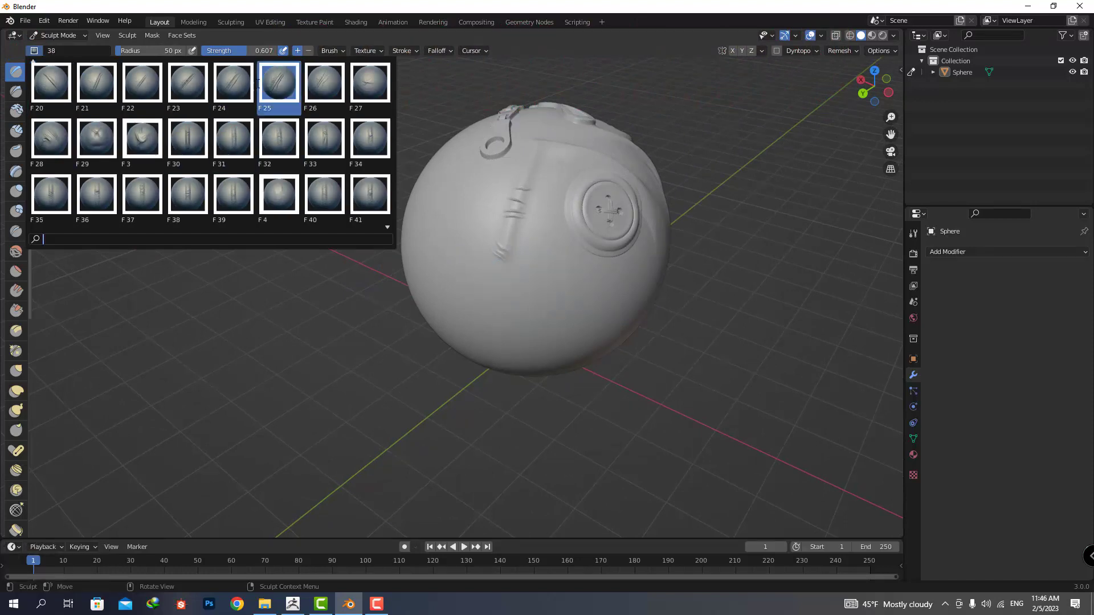
click(237, 80)
middle_drag(538, 307, 586, 304)
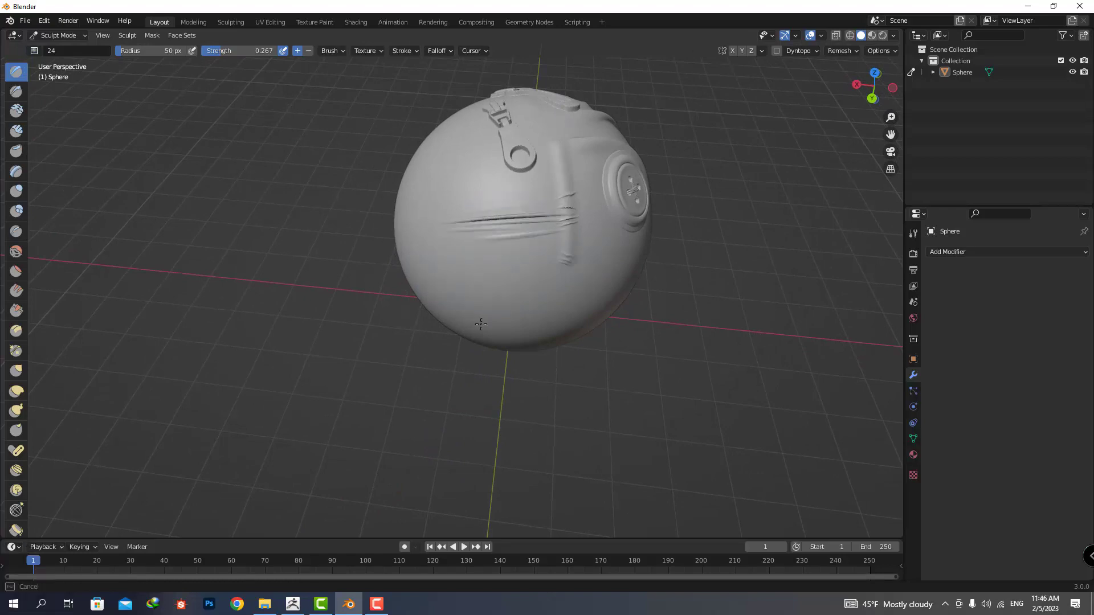
middle_drag(508, 256, 522, 238)
scroll(529, 207, up, 2)
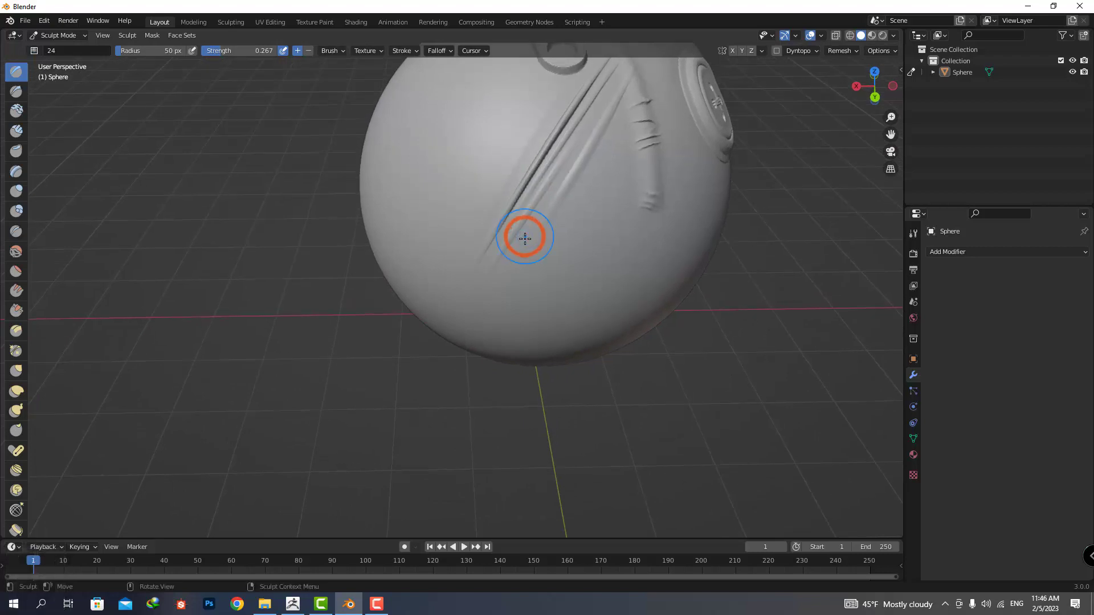
scroll(523, 237, down, 2)
middle_drag(541, 200, 502, 282)
Choose brush 17 and try stamping wrinkles at full strength on the smooth area beside the diagonal folds.
click(34, 51)
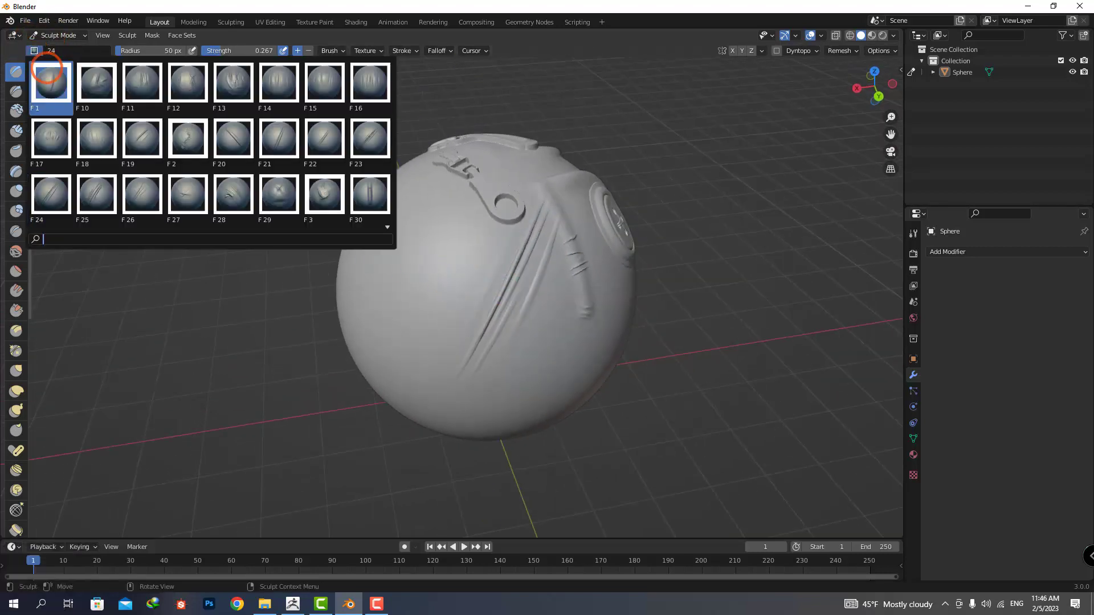
scroll(190, 133, up, 13)
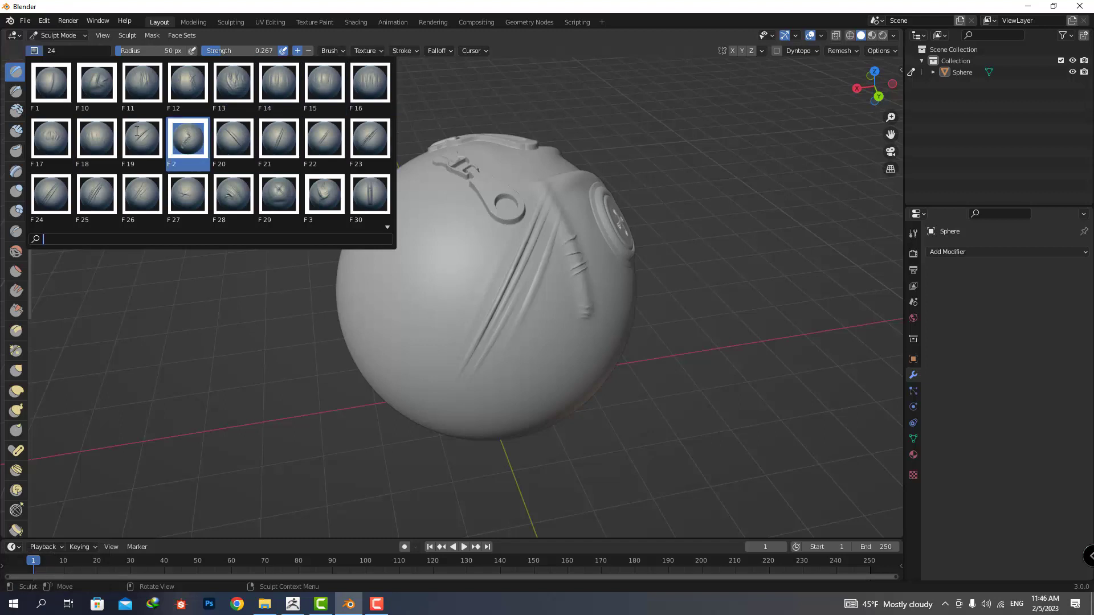
click(71, 130)
middle_drag(502, 296, 463, 275)
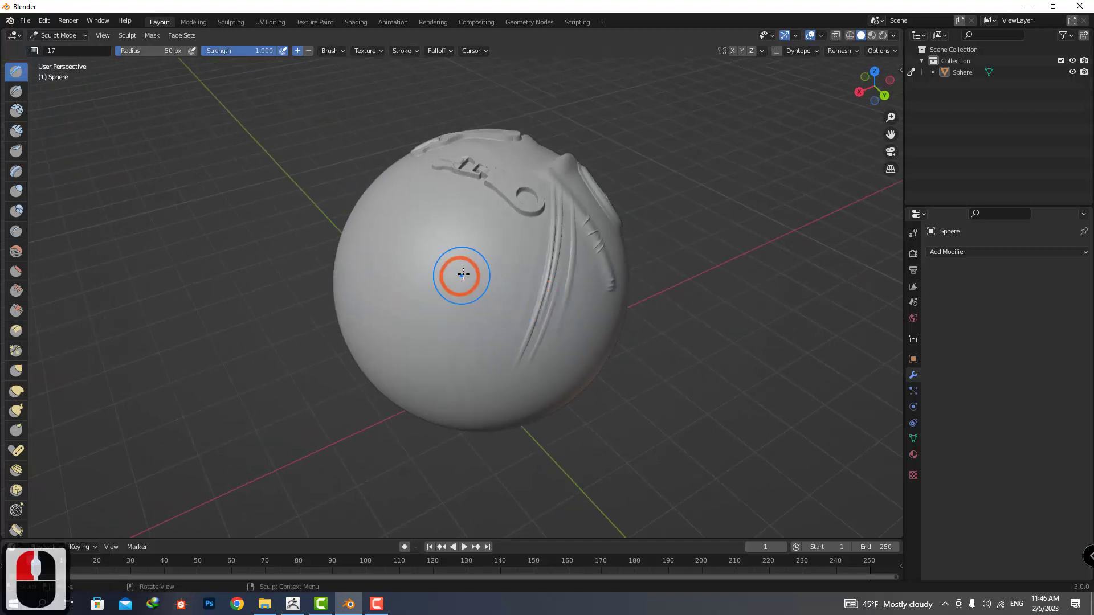
drag(422, 294, 350, 314)
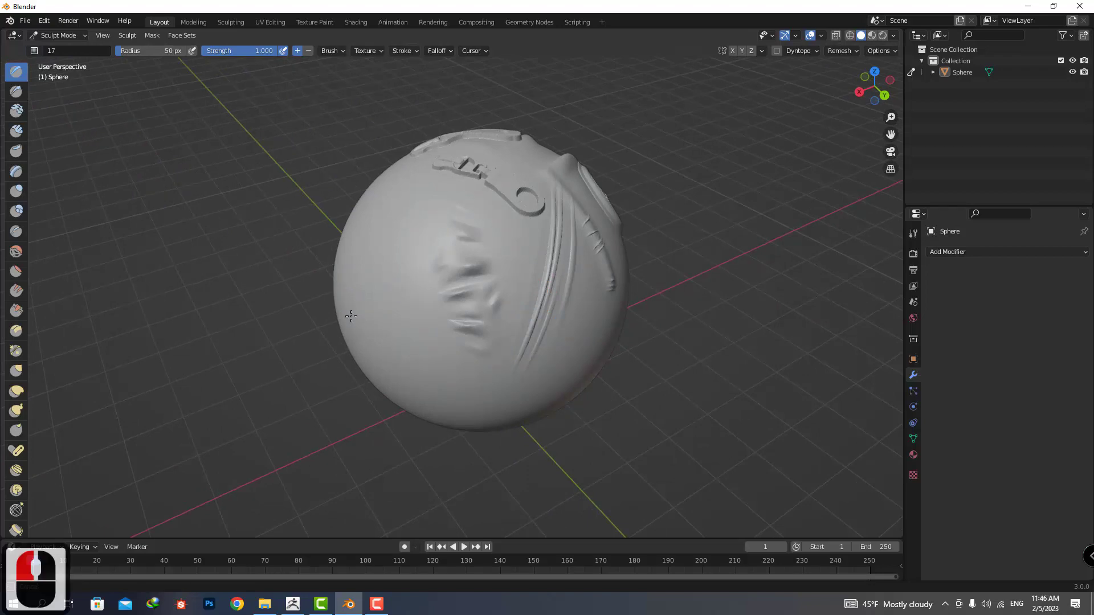
mouse_move(442, 315)
middle_down()
mouse_move(459, 322)
mouse_move(518, 287)
mouse_move(365, 302)
mouse_move(314, 193)
middle_up()
Set the strength of brush 17 to 0.607 and stamp softer wrinkles beside the diagonal folds.
drag(271, 55, 265, 51)
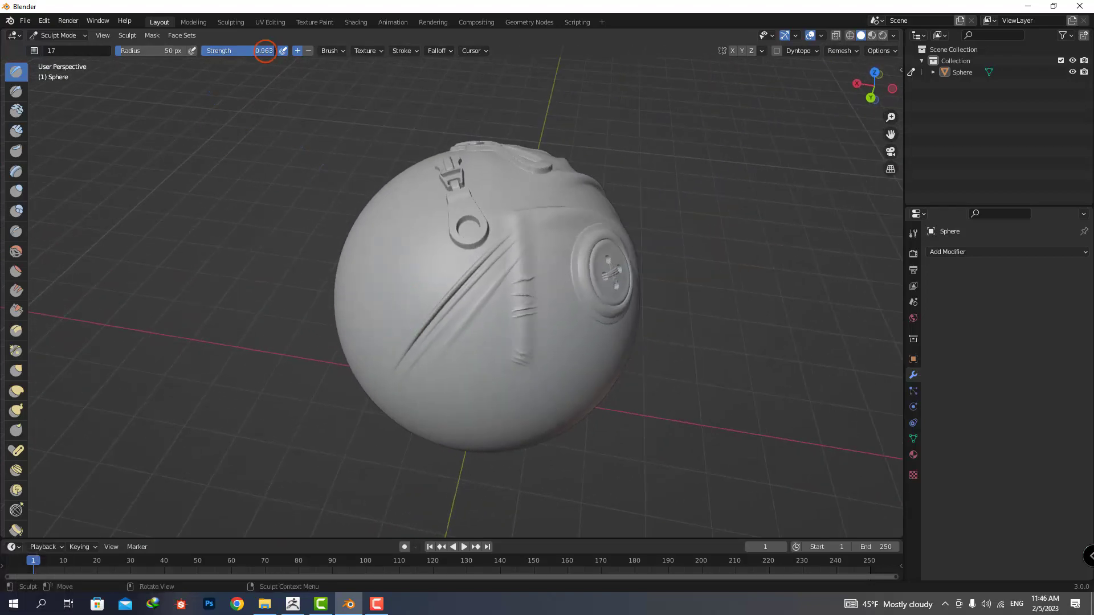
mouse_move(447, 276)
middle_down()
mouse_move(454, 264)
mouse_move(416, 309)
mouse_move(447, 300)
mouse_move(196, 69)
middle_up()
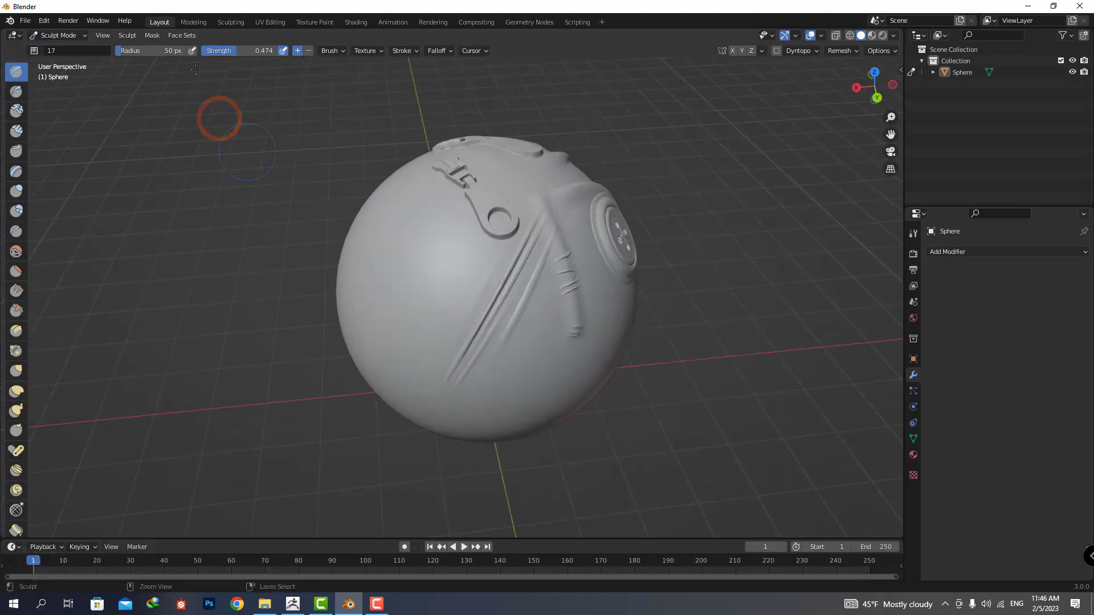
mouse_move(391, 234)
mouse_down()
mouse_move(408, 284)
mouse_move(388, 372)
mouse_up()
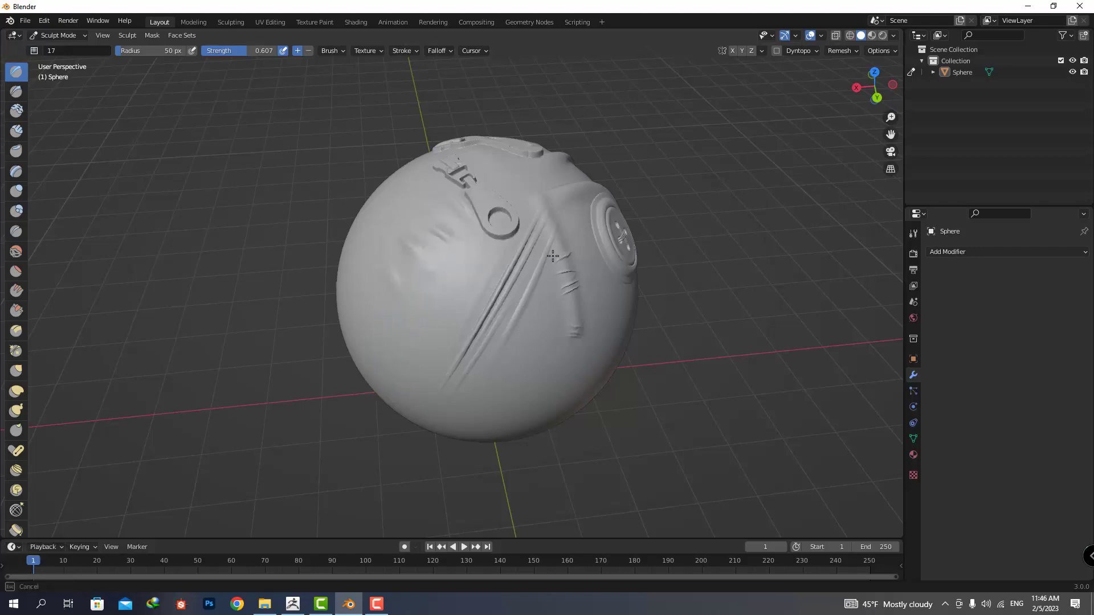
mouse_move(564, 212)
middle_down()
mouse_move(452, 245)
mouse_move(291, 259)
middle_up()
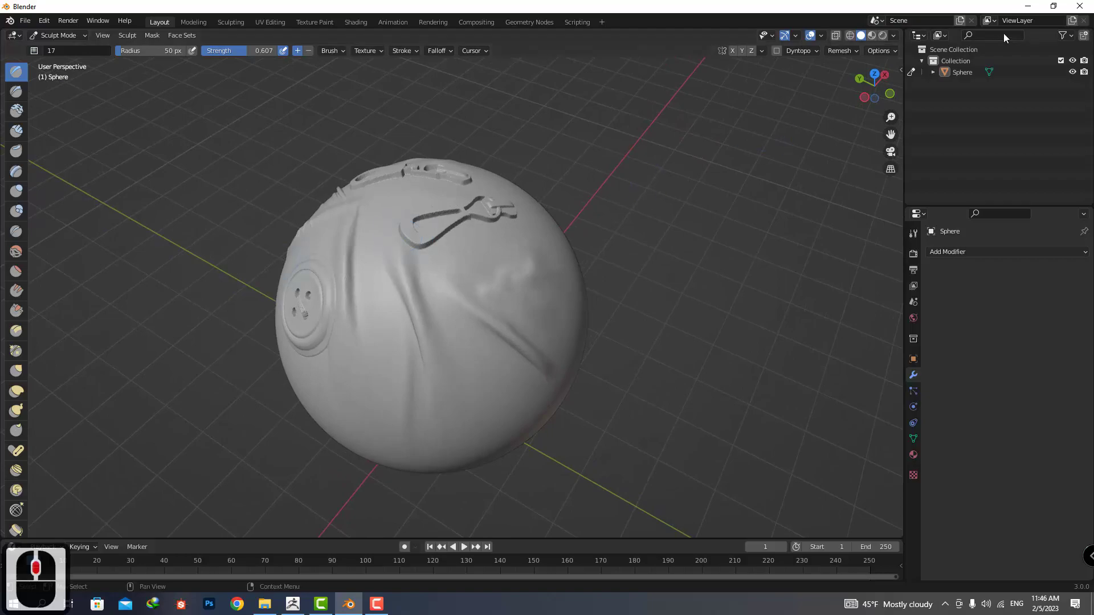
Switch to File Explorer and copy the Rokviz Cloth Alpha Brushes and Rokviz Imm Cloth Brushes folders.
click(1029, 7)
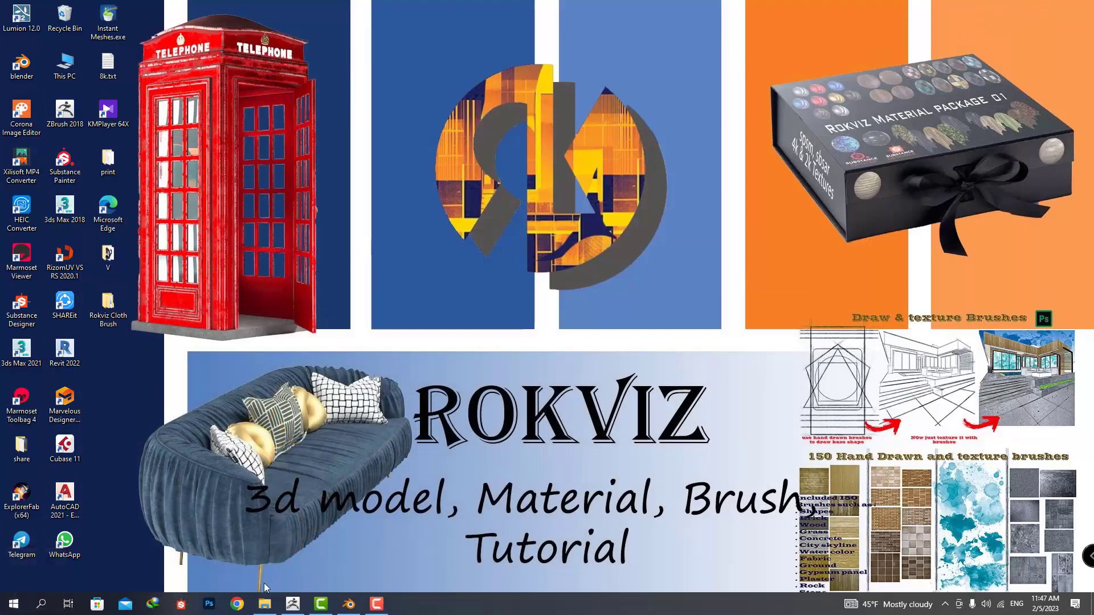
click(264, 605)
click(495, 145)
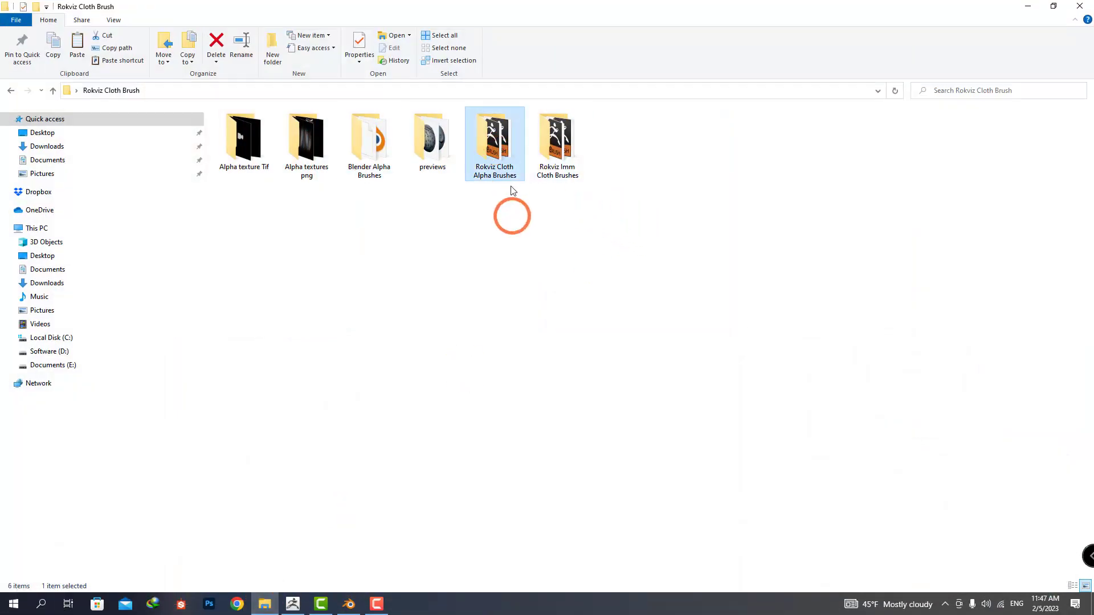
click(510, 222)
drag(555, 165, 574, 137)
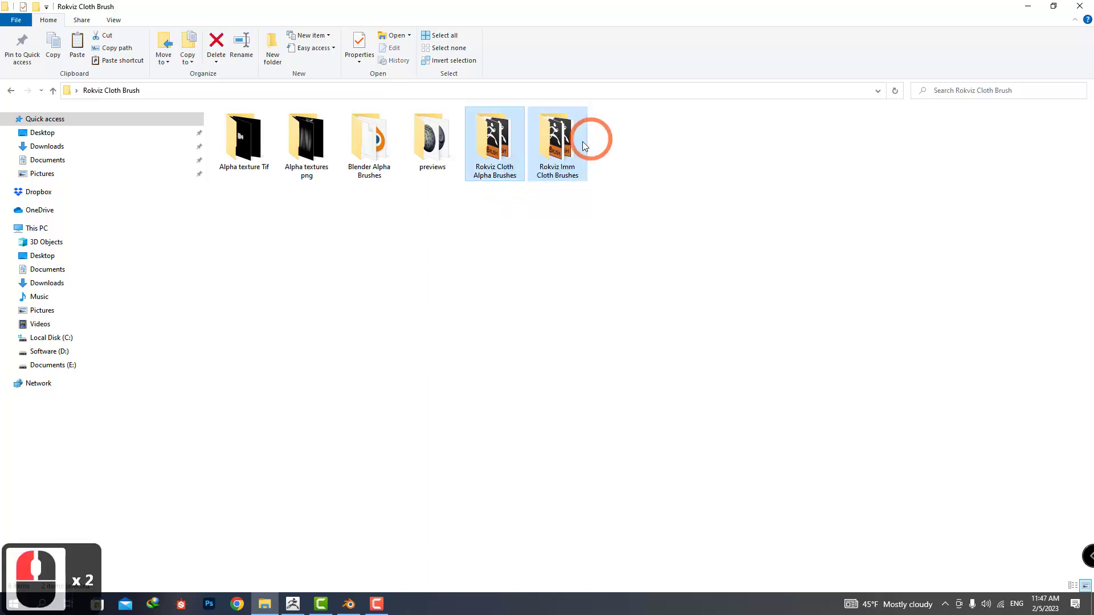
right_click(575, 137)
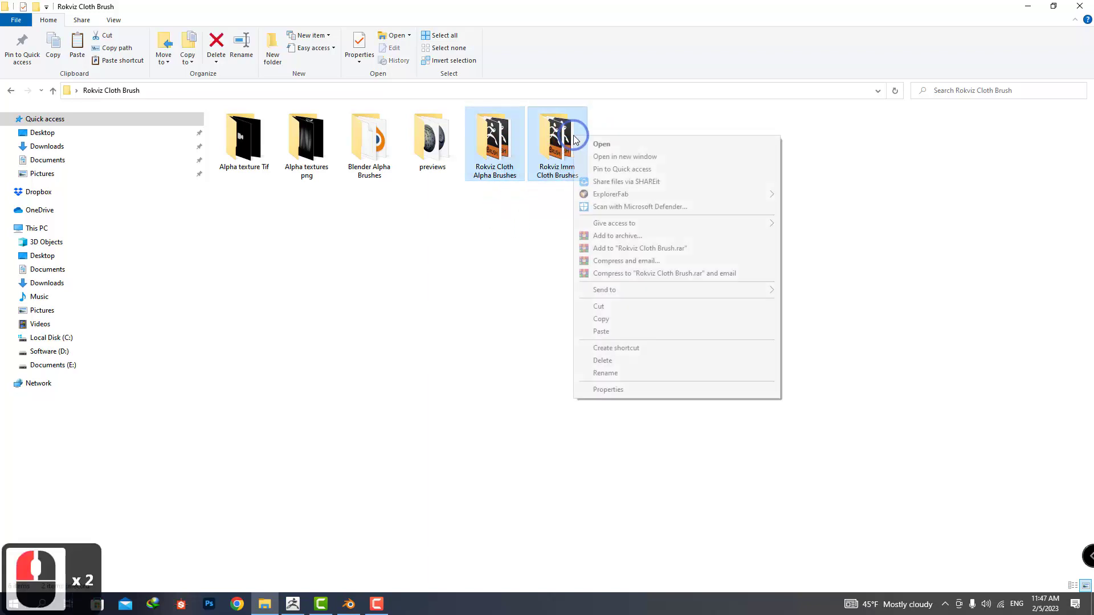
click(608, 321)
click(1029, 8)
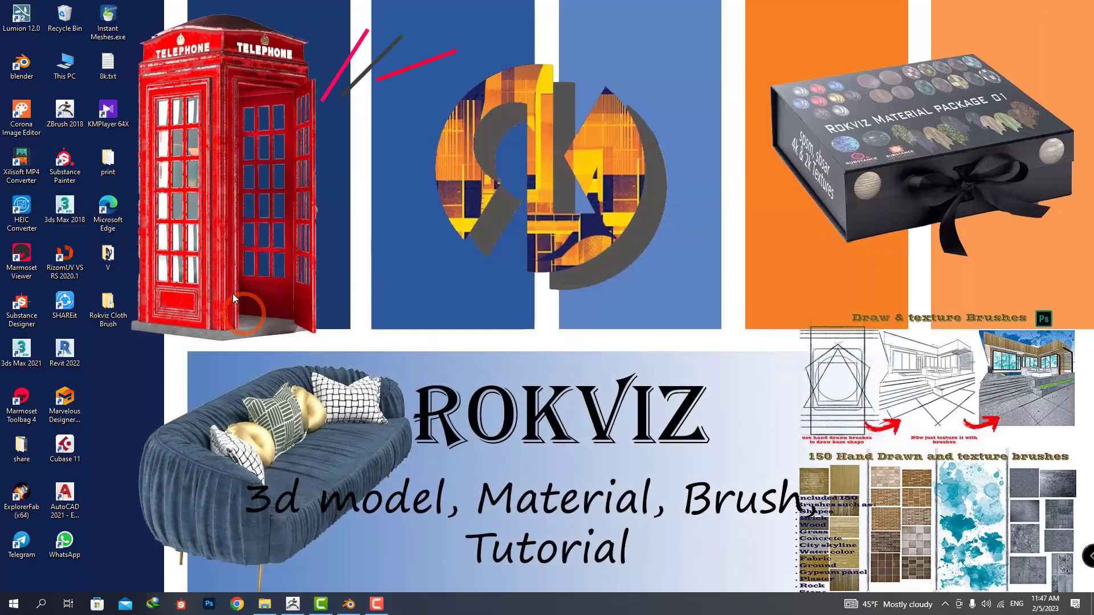
Open the ZBrush 2018 installation location and paste the two copied brush folders into its ZBrushes folder.
click(66, 109)
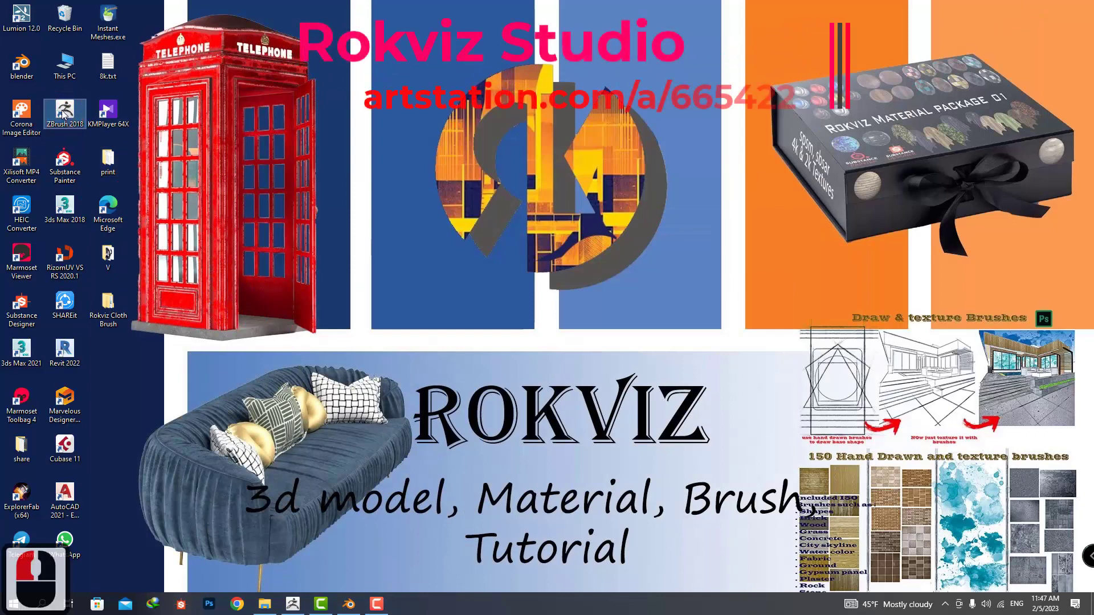
right_click(64, 111)
click(109, 130)
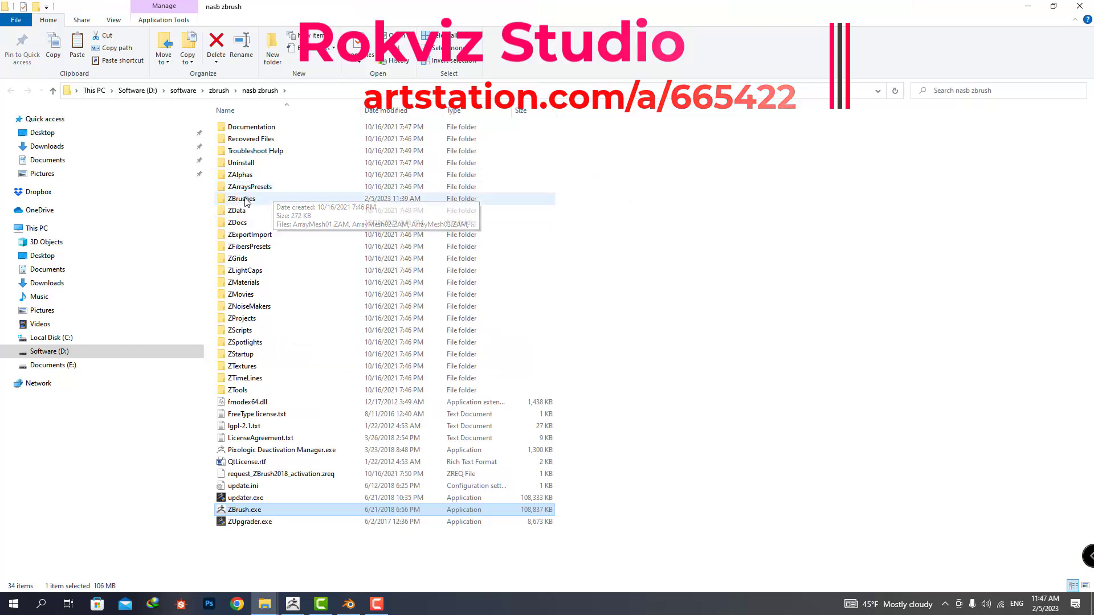
double_click(251, 199)
right_click(765, 196)
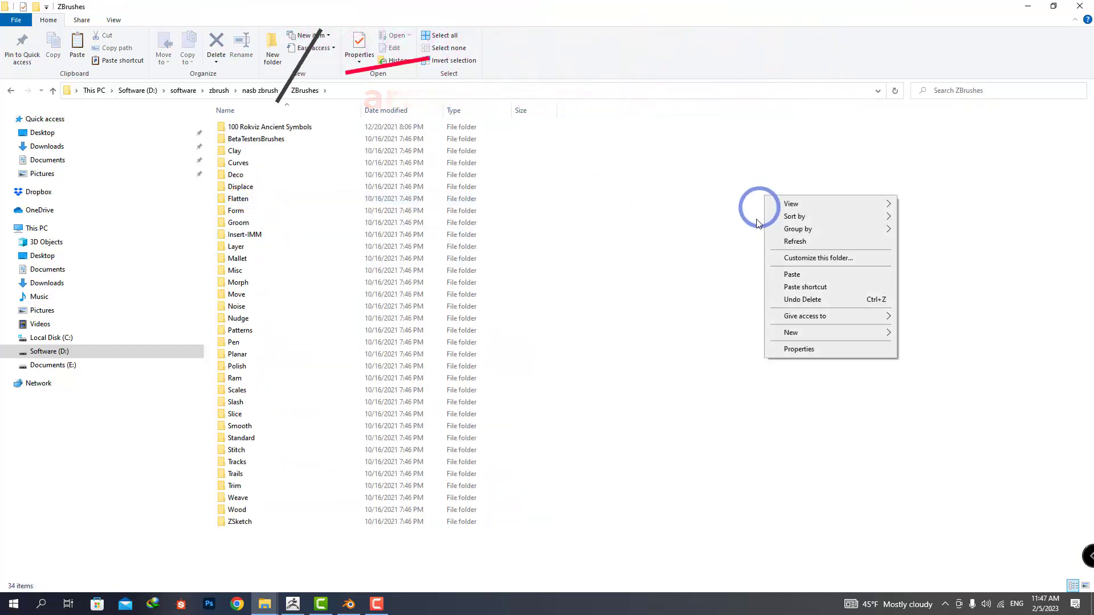
click(792, 275)
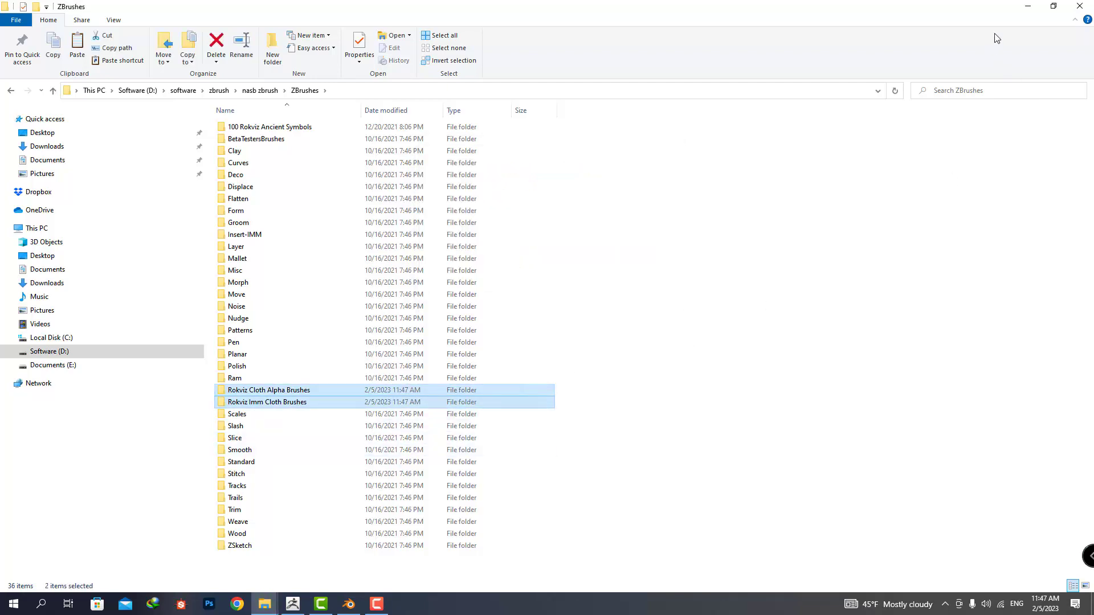
click(1030, 8)
Switch to ZBrush and check the LightBox brush library for the two Rokviz cloth brush folders.
click(294, 603)
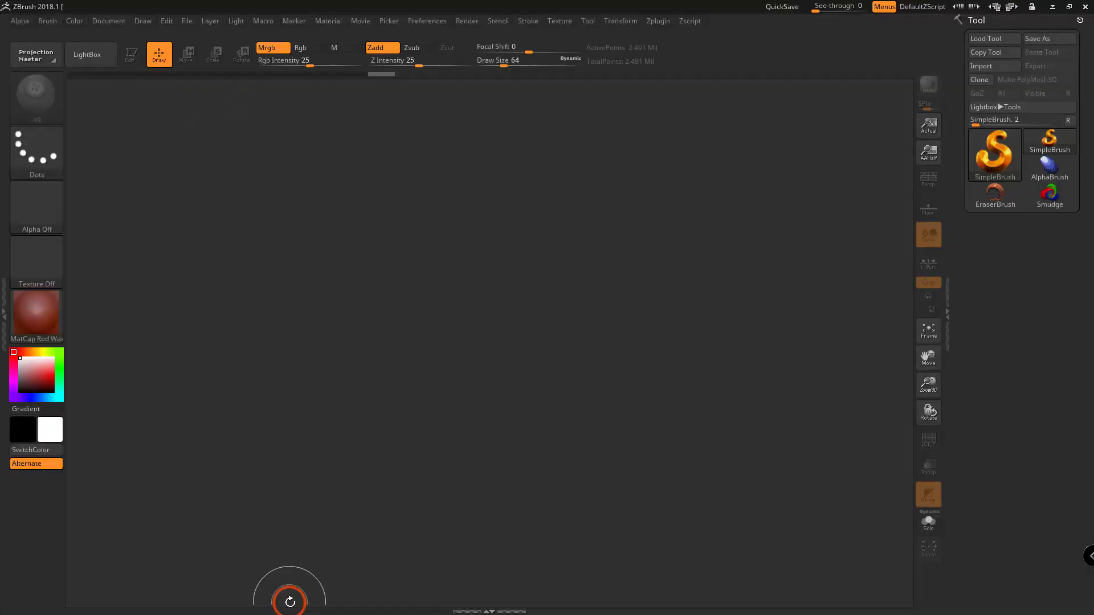
click(87, 55)
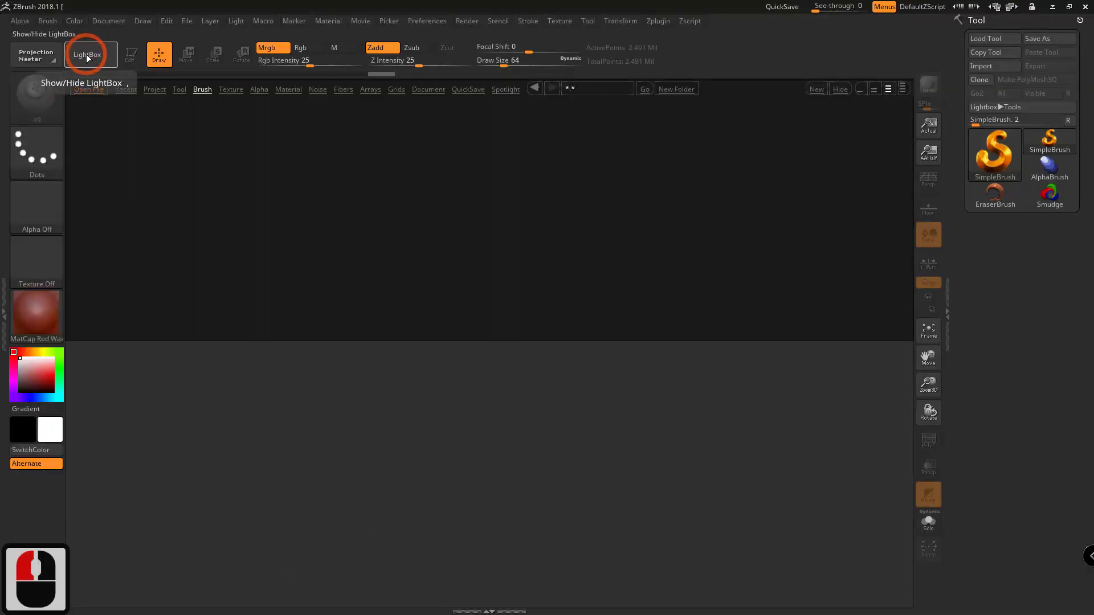
click(203, 90)
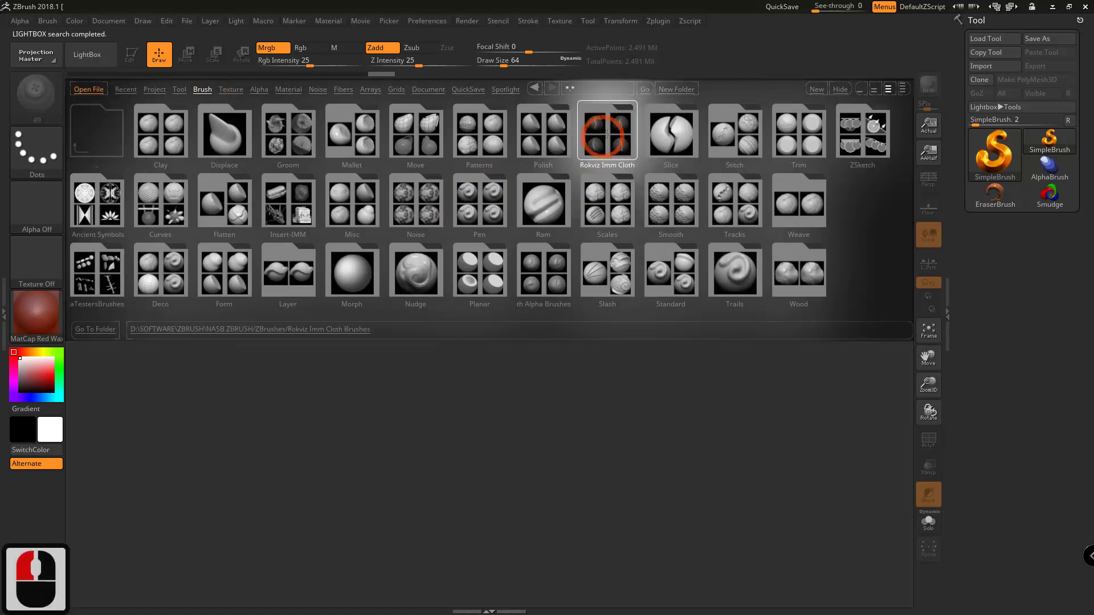
double_click(546, 273)
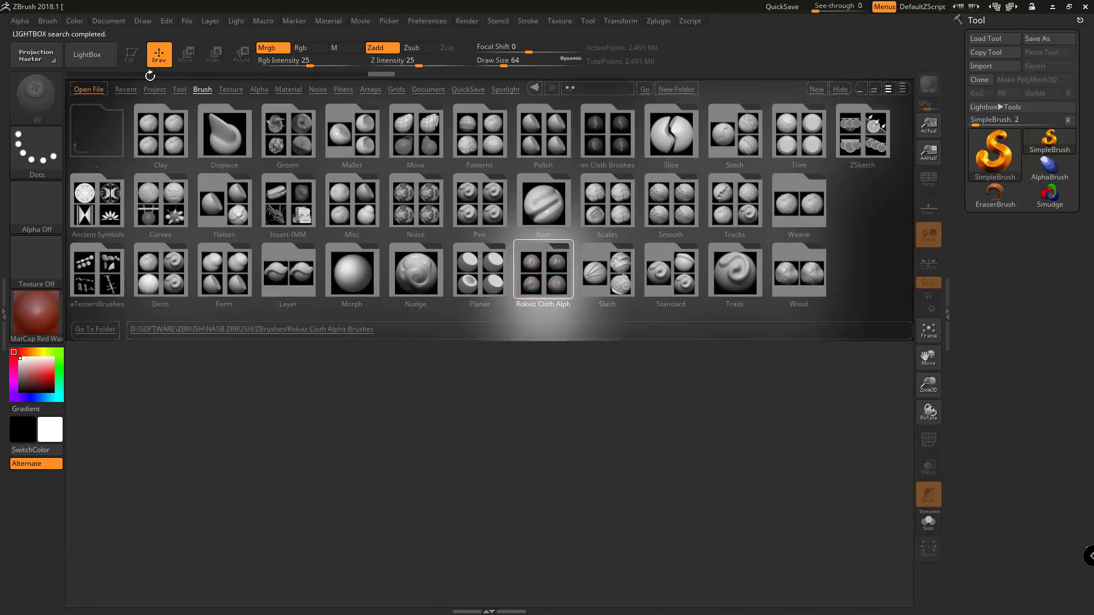
click(87, 53)
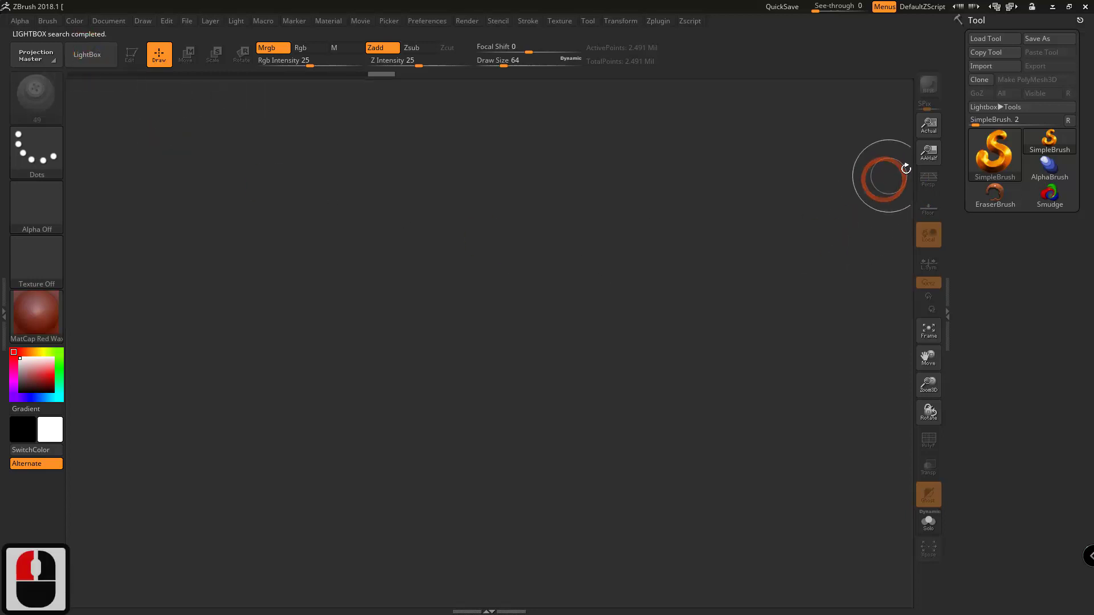
Draw a Sphere3D on the canvas, enter Edit mode and convert the sphere to a PolyMesh3D.
click(994, 152)
click(493, 212)
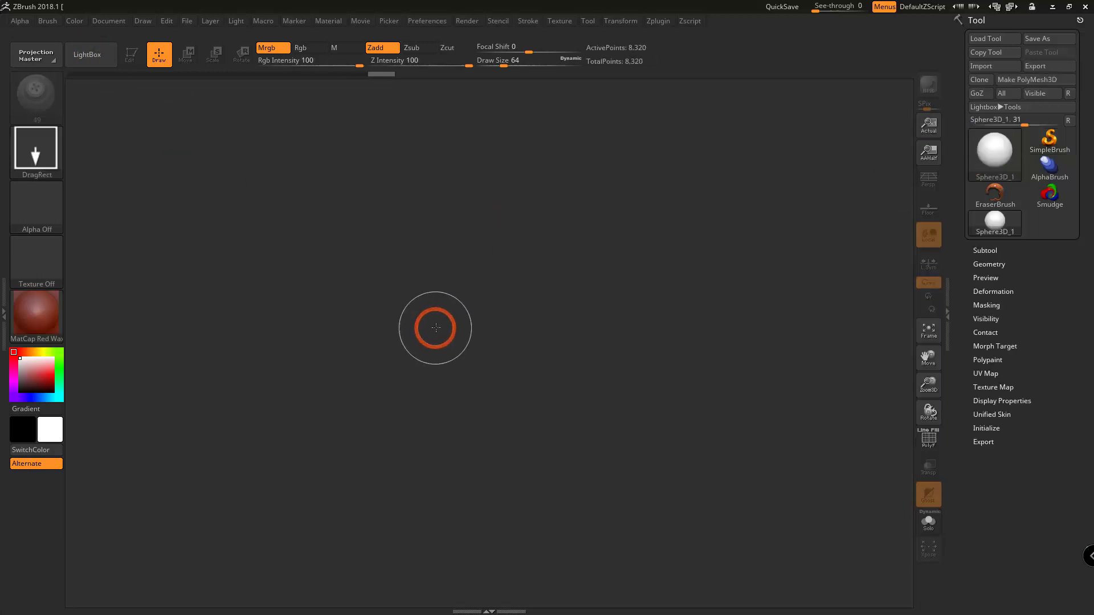
drag(435, 325, 452, 113)
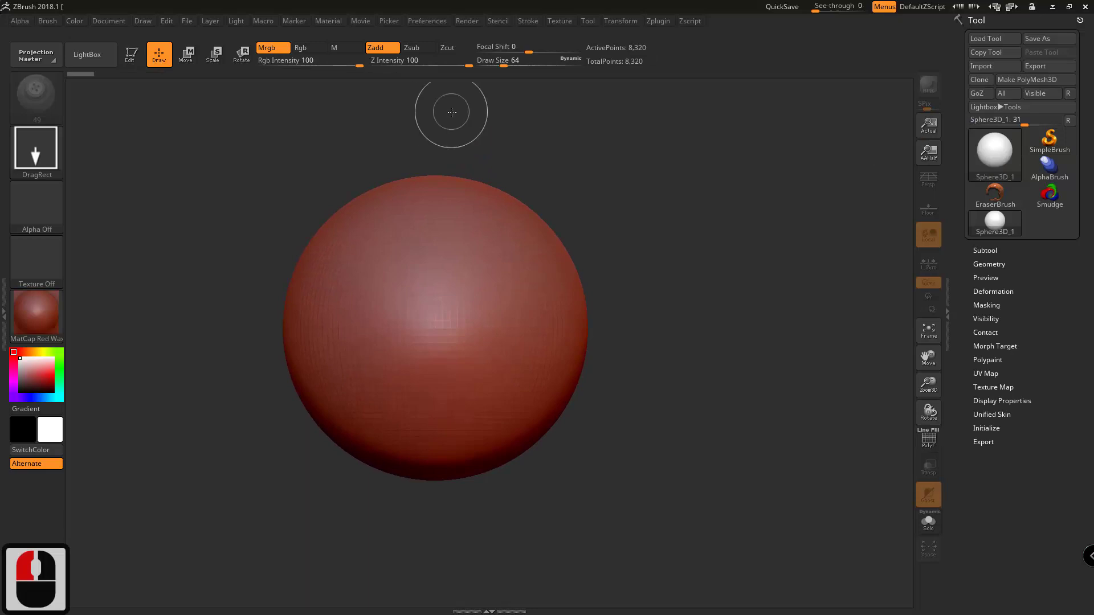
key(t)
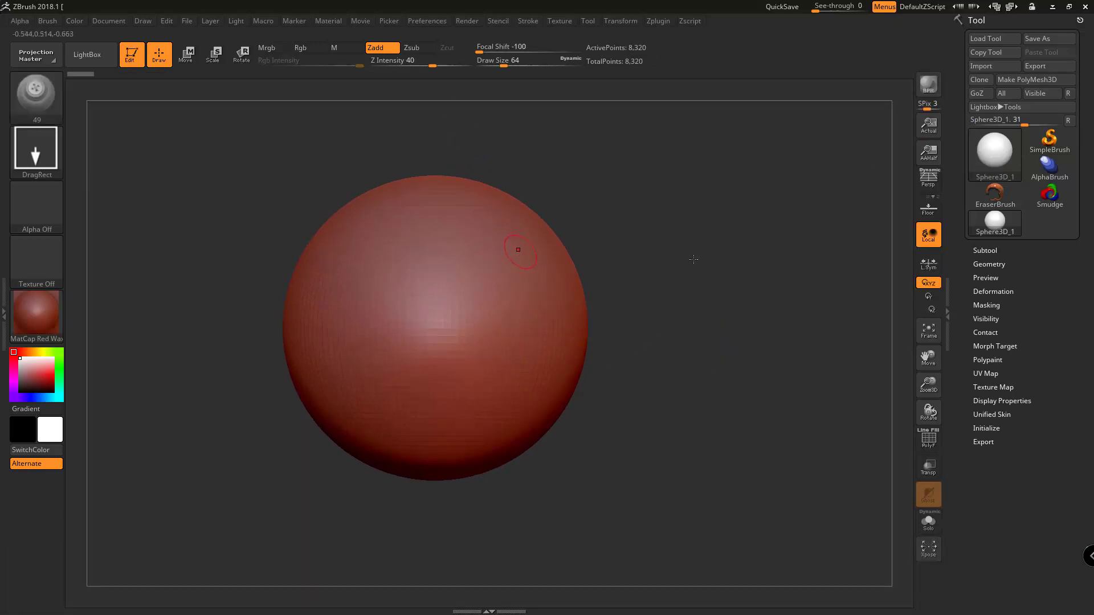
click(1033, 81)
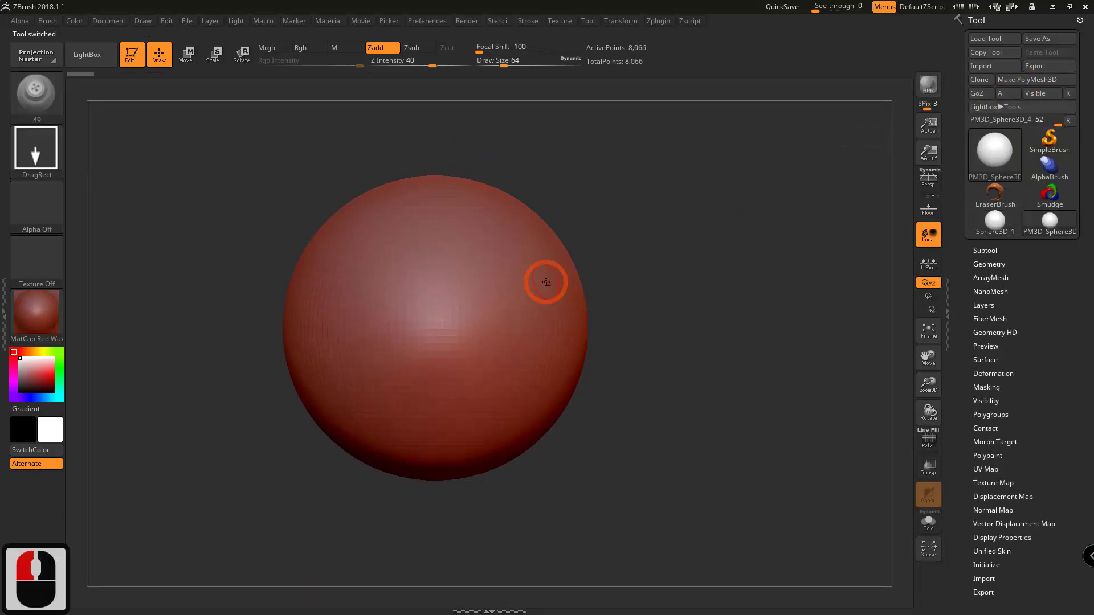
Subdivide the sphere to 2.08 million polygons and stamp Rokviz Cloth Alpha brush 22 as a diagonal fold across its front.
key(ctrl+d)
key(ctrl+d)
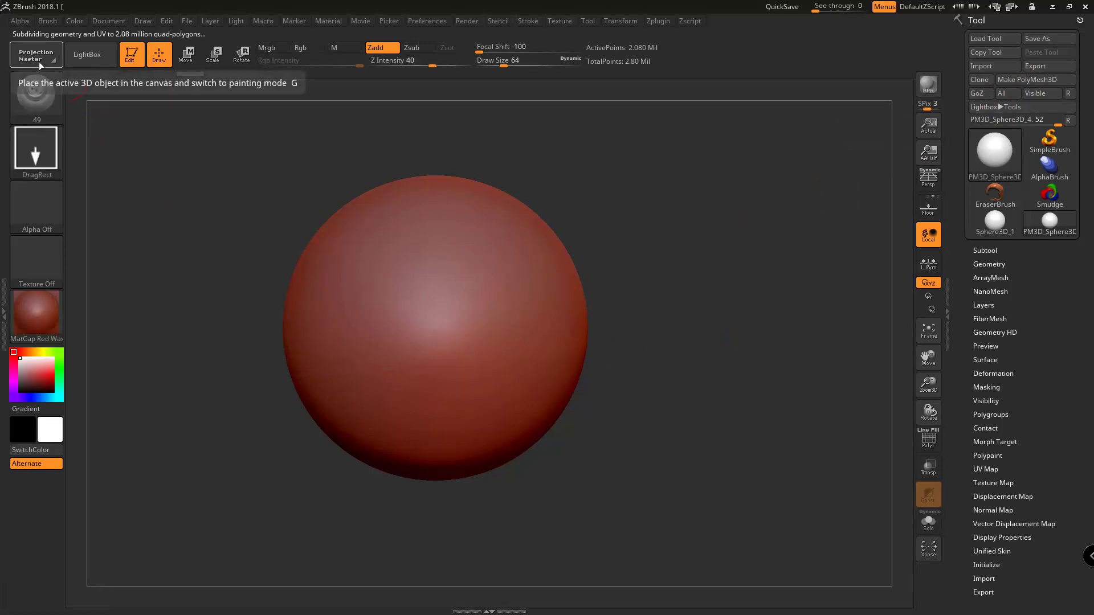
click(86, 55)
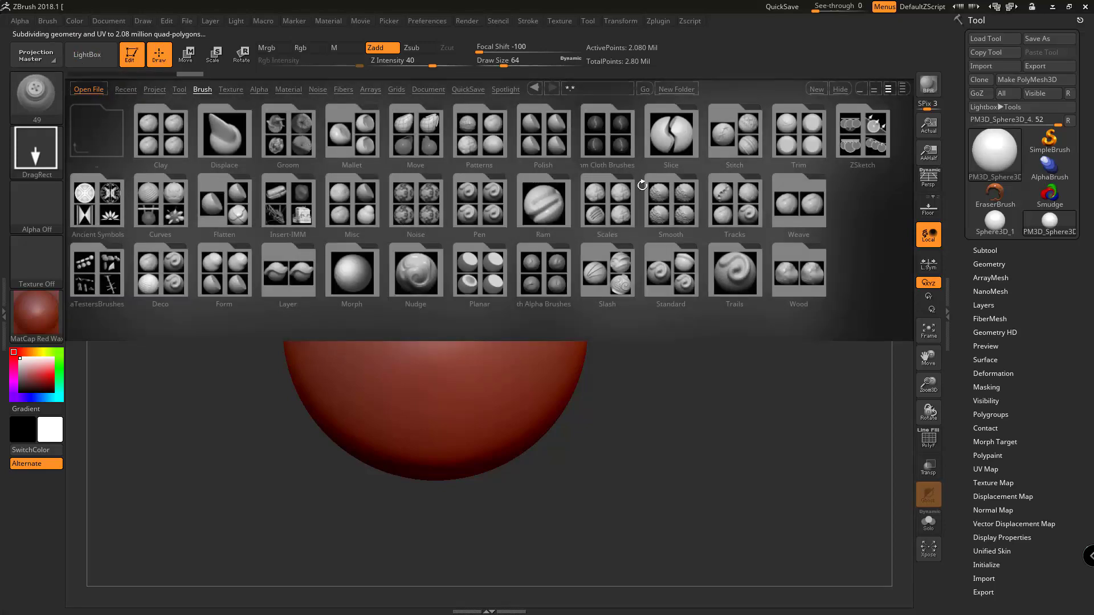
double_click(541, 278)
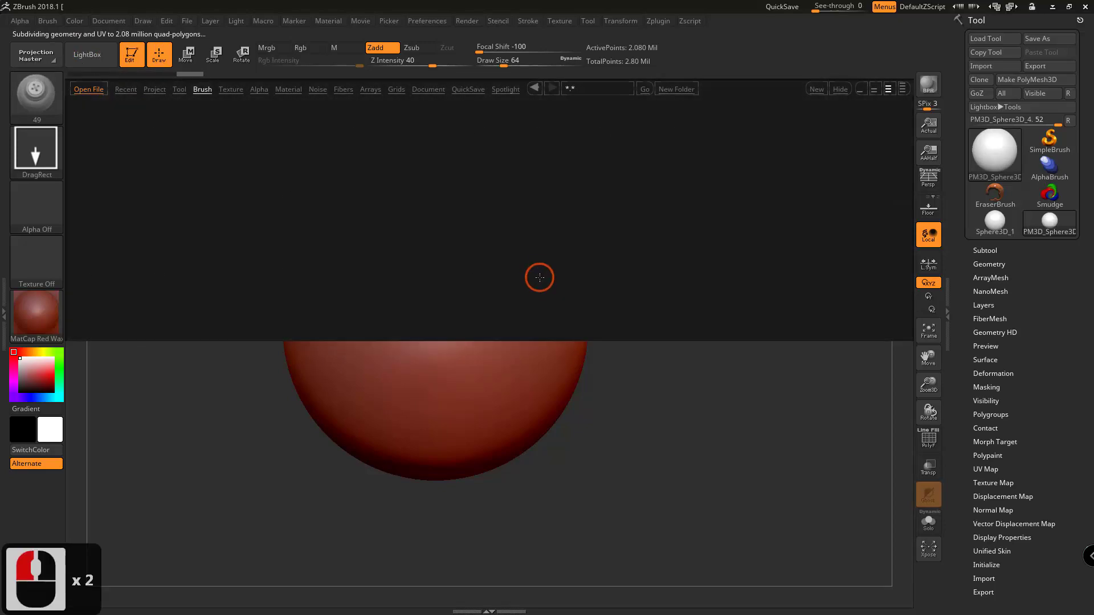
double_click(414, 134)
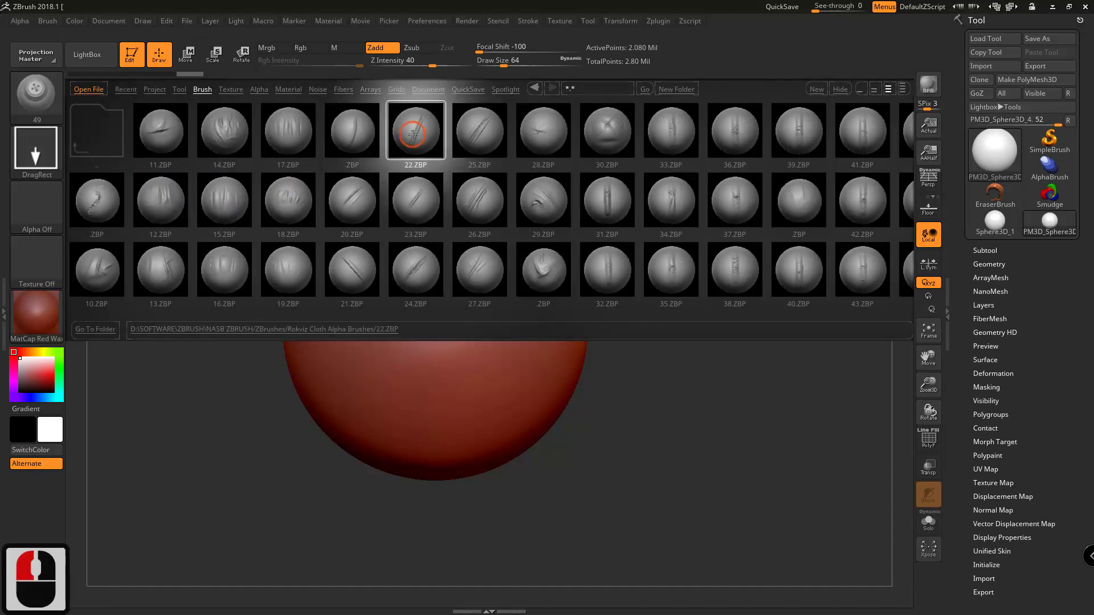
mouse_move(444, 297)
mouse_down()
mouse_move(410, 344)
mouse_move(480, 464)
mouse_up()
mouse_move(443, 325)
right_down()
mouse_move(428, 323)
mouse_move(439, 308)
mouse_move(447, 331)
right_up()
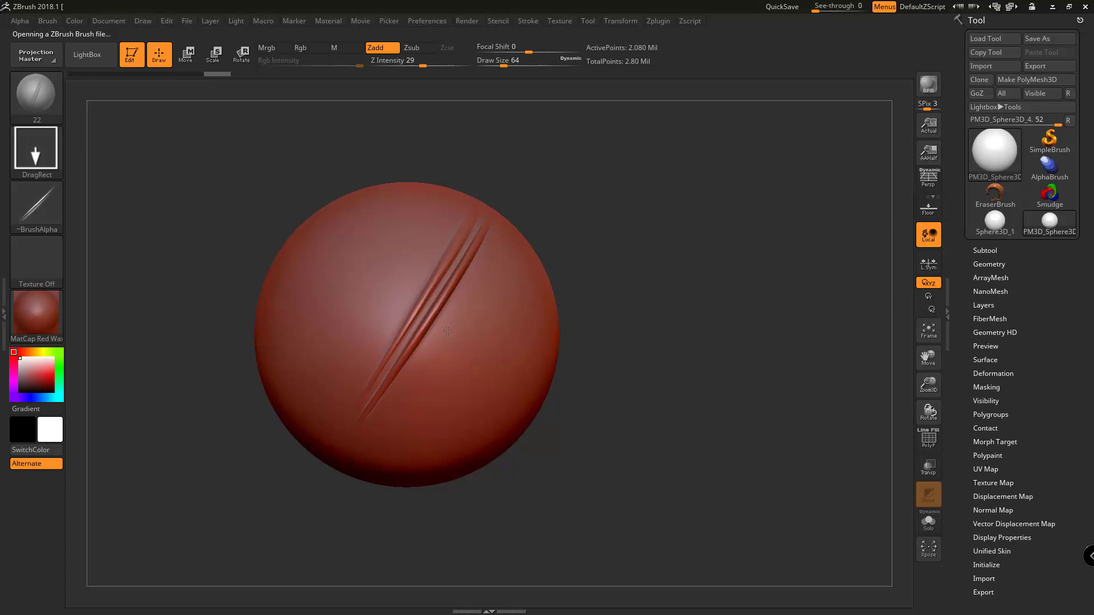
Load the stitch-like brush 1 from the Rokviz Cloth Alpha Brushes folder in LightBox.
click(72, 64)
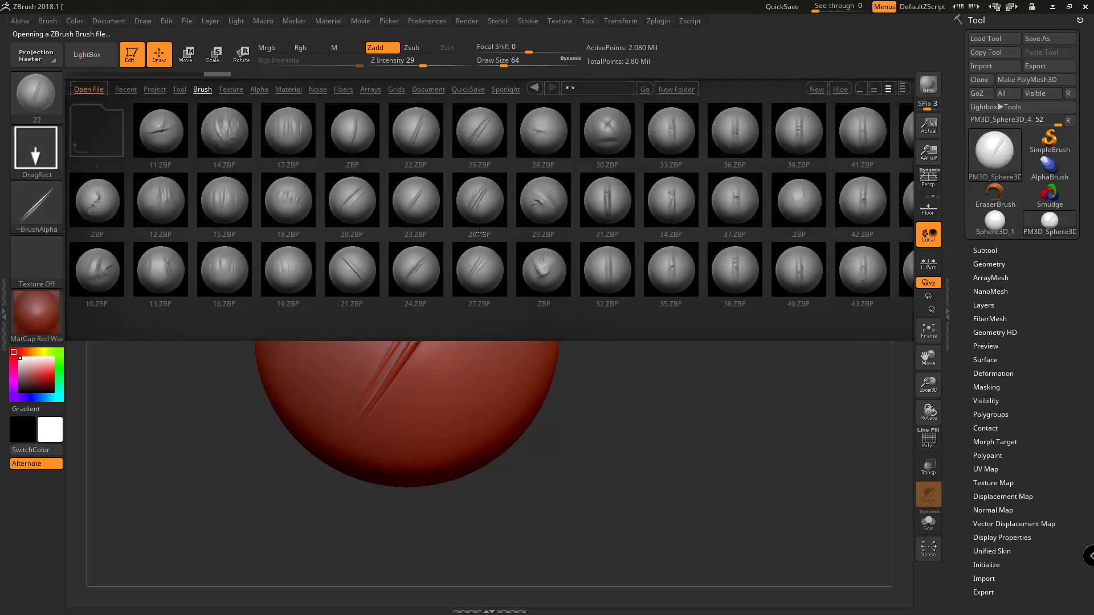
click(472, 212)
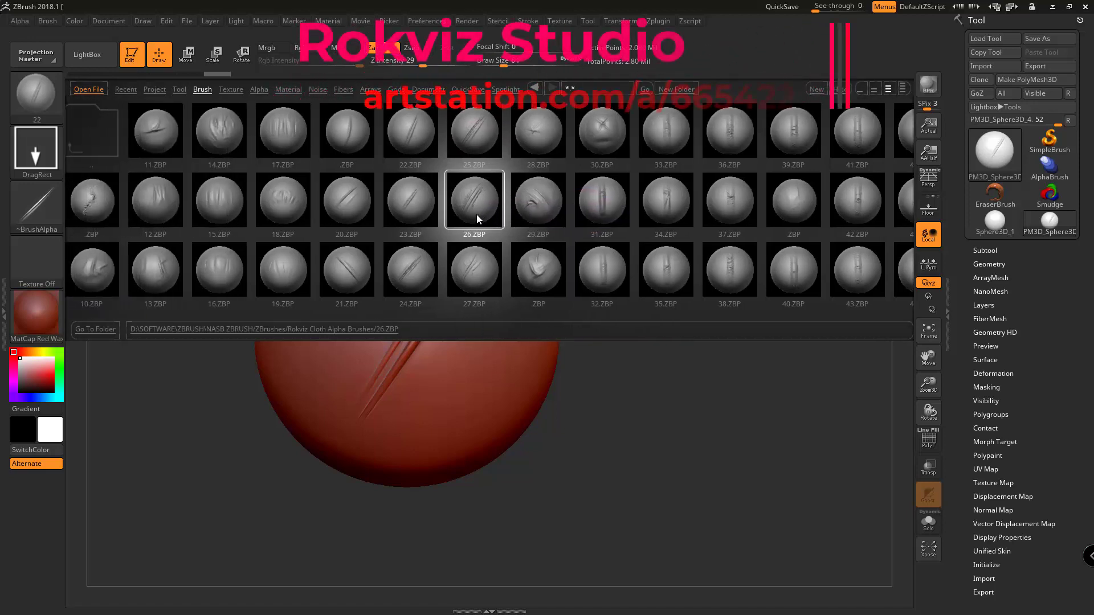
mouse_move(476, 215)
mouse_down()
mouse_move(432, 234)
mouse_move(361, 235)
mouse_move(408, 227)
mouse_up()
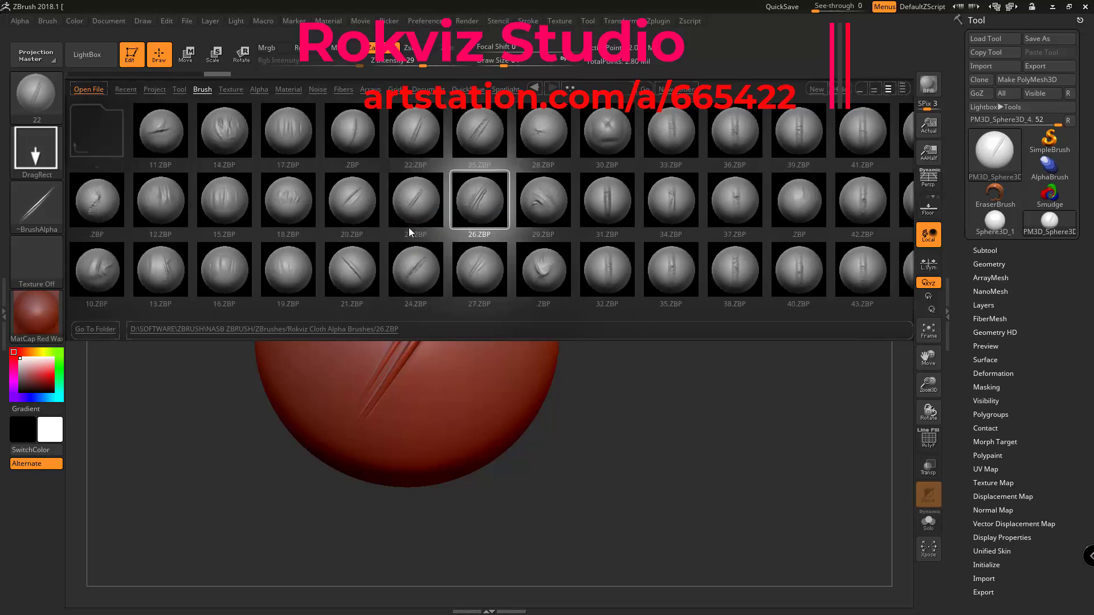
double_click(91, 197)
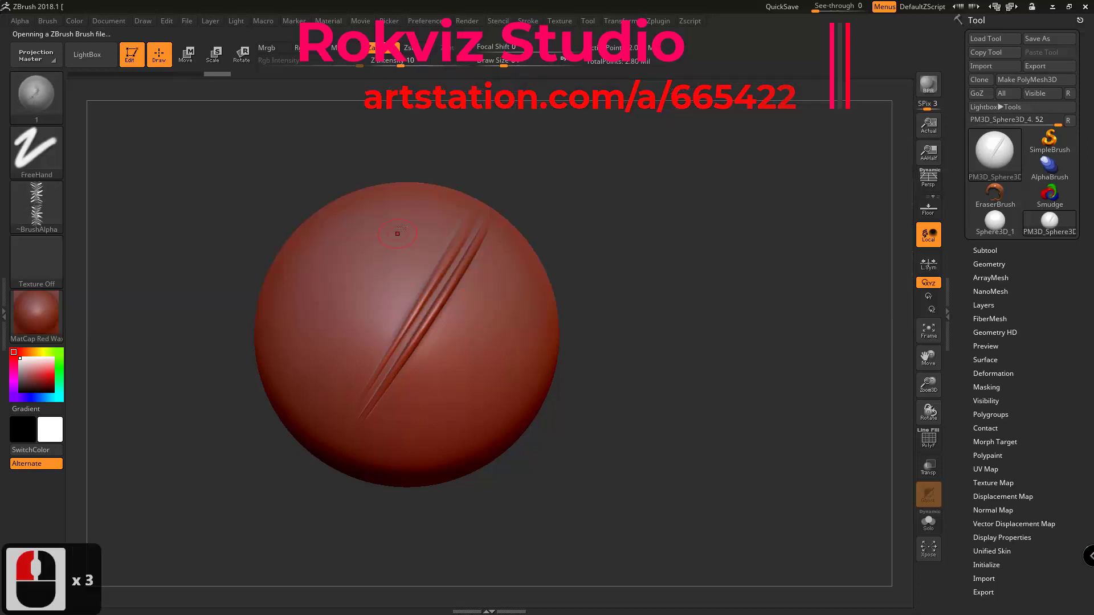
Try curved stitch strokes beside the diagonal fold with Z Intensity 27.
mouse_move(412, 215)
mouse_down()
mouse_move(359, 261)
mouse_move(326, 353)
mouse_up()
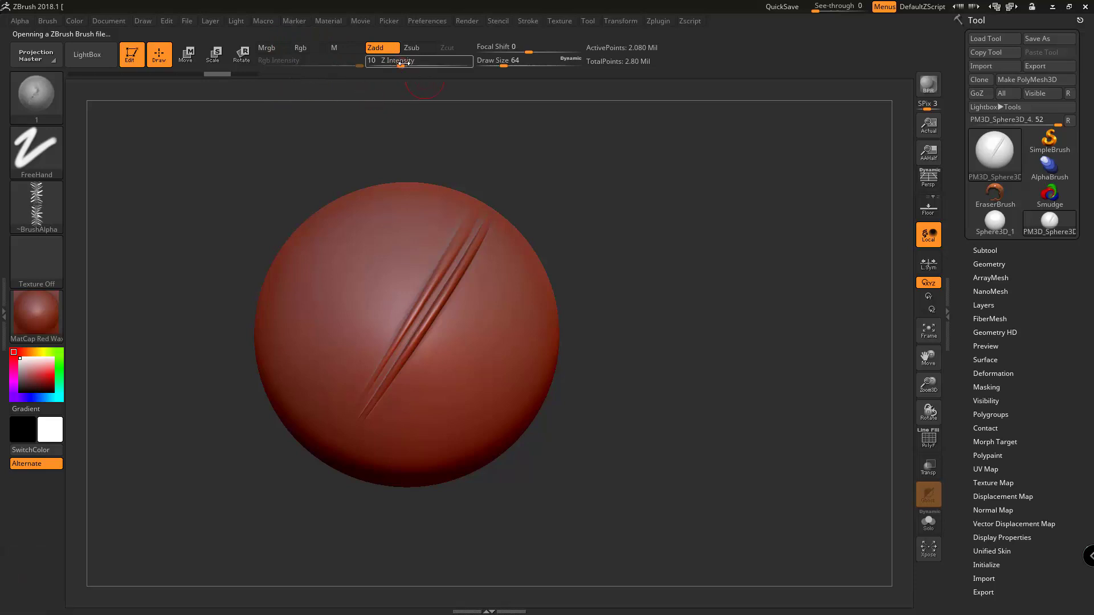
click(395, 228)
drag(363, 246, 359, 306)
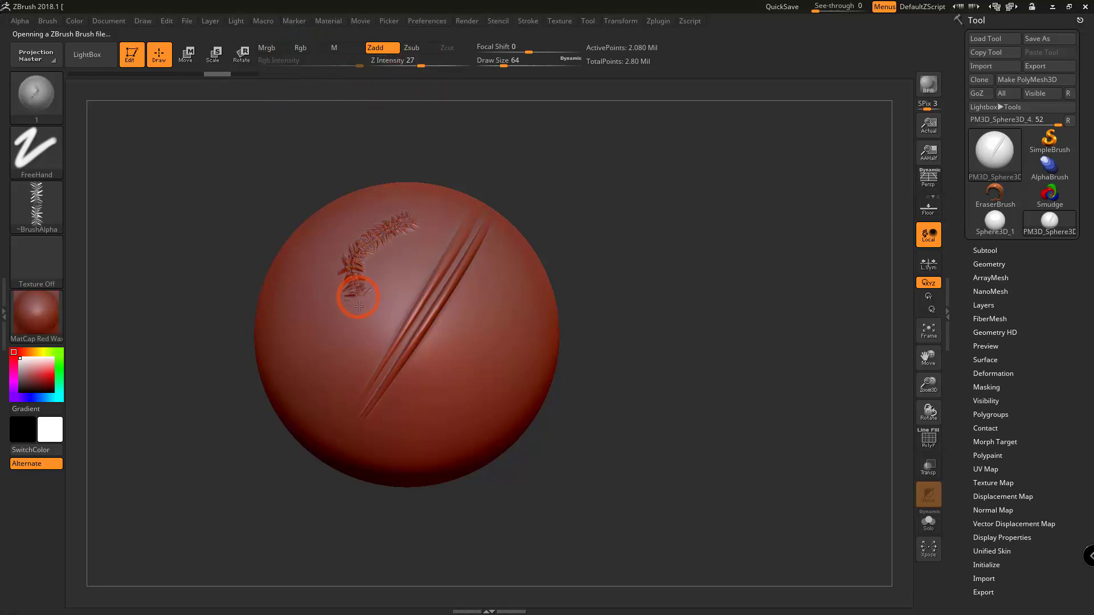
click(407, 329)
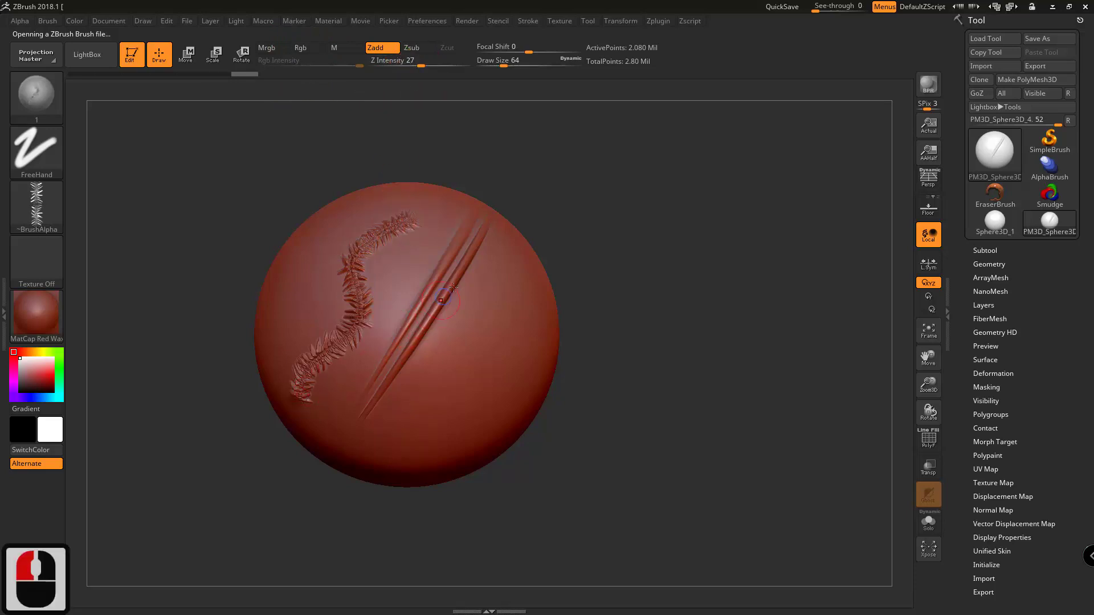
mouse_move(442, 294)
right_down()
mouse_move(469, 293)
mouse_move(436, 296)
mouse_move(457, 279)
right_up()
key(ctrl+z)
Set Z Intensity to 22 and draw a curved stitch stroke down the sphere, left of the diagonal fold.
drag(422, 64, 416, 64)
mouse_move(411, 245)
mouse_down()
mouse_move(359, 272)
mouse_move(288, 421)
mouse_up()
mouse_move(337, 345)
right_down()
mouse_move(400, 341)
mouse_move(379, 342)
mouse_move(340, 242)
right_up()
Load the button brush 49 from LightBox and stamp one button above the upper end of the stitch stroke.
click(99, 55)
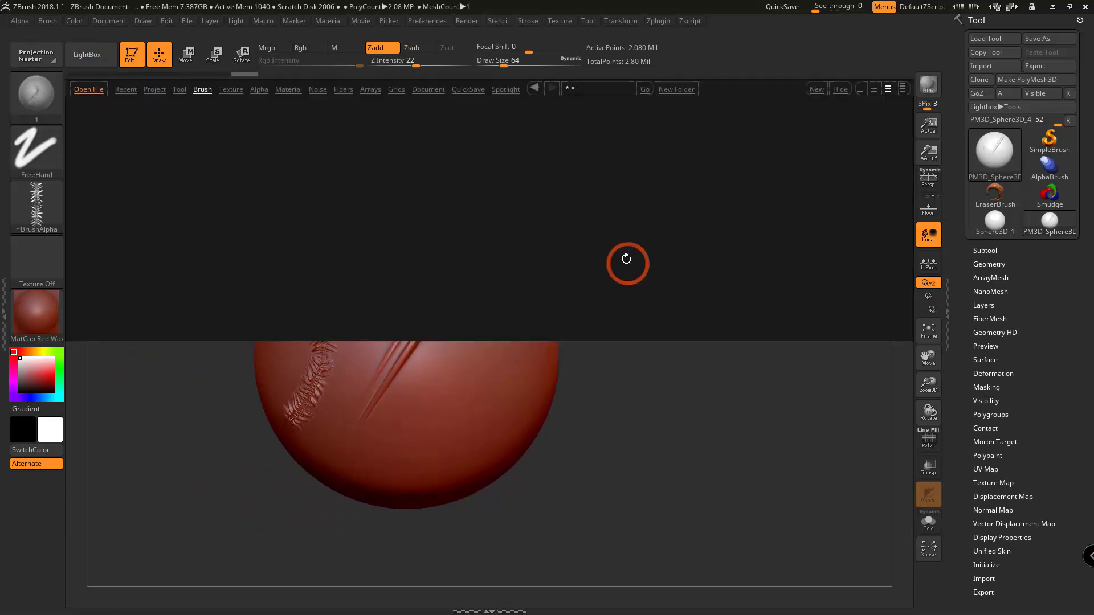
mouse_move(636, 309)
mouse_down()
mouse_move(405, 321)
mouse_move(460, 309)
mouse_up()
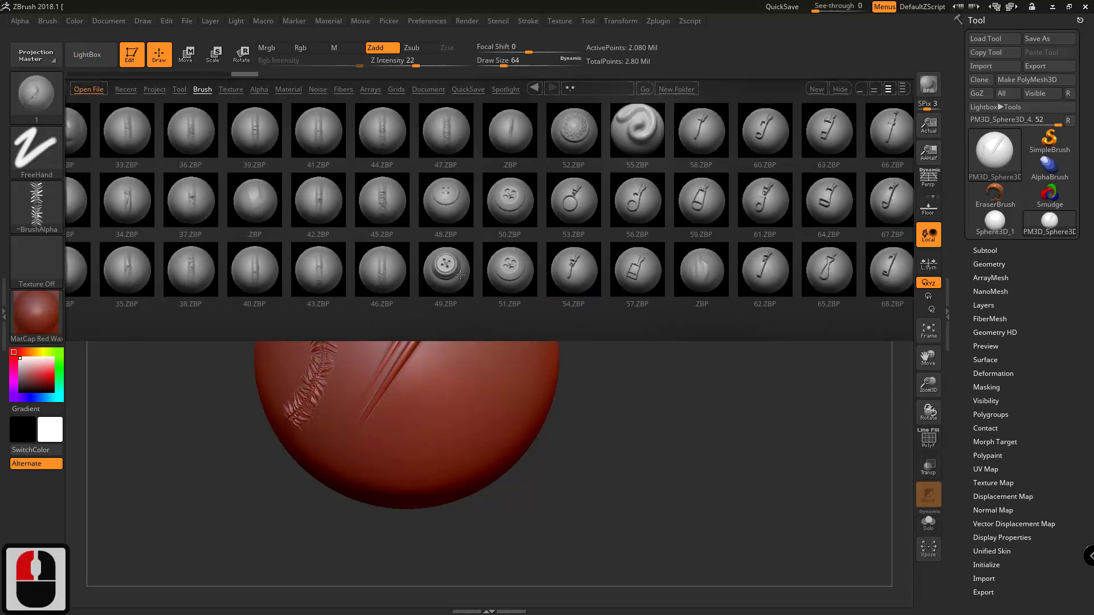
double_click(444, 269)
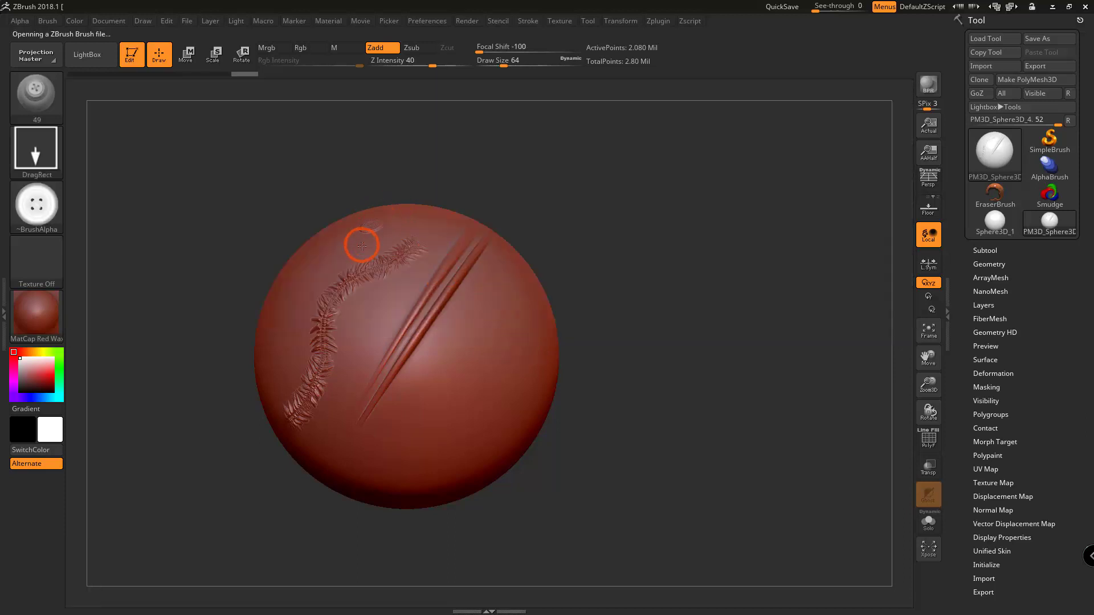
drag(375, 281, 378, 279)
mouse_move(384, 278)
right_down()
mouse_move(408, 285)
mouse_move(383, 301)
mouse_move(382, 292)
right_up()
Load cloth alpha brush 15 from LightBox and stamp its wrinkle folds to the right of the diagonal fold.
click(88, 54)
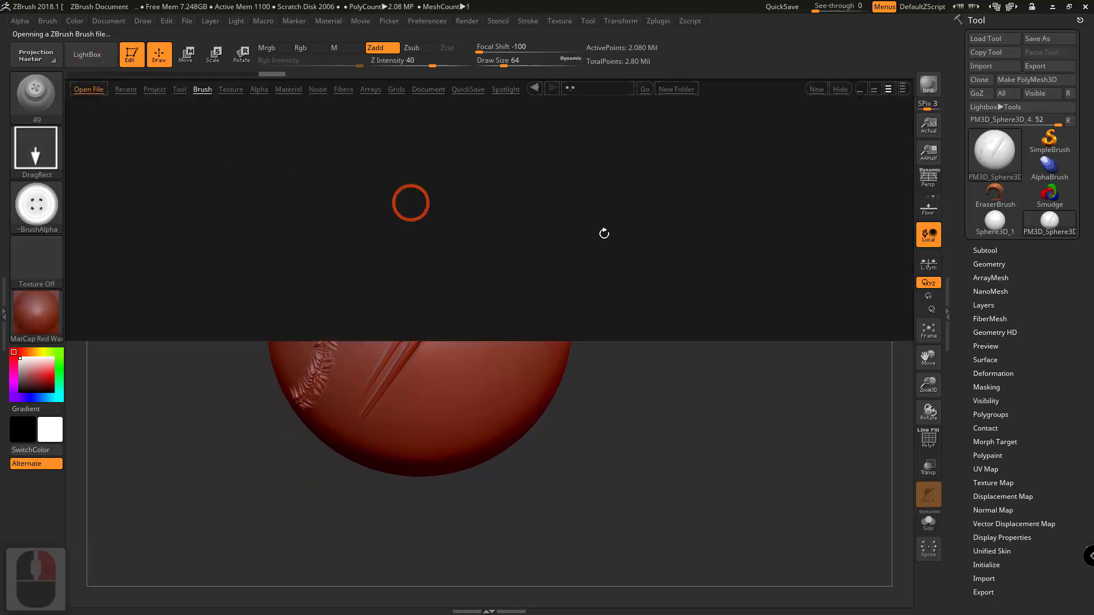
mouse_move(707, 307)
mouse_down()
mouse_move(527, 313)
mouse_move(391, 298)
mouse_move(744, 313)
mouse_up()
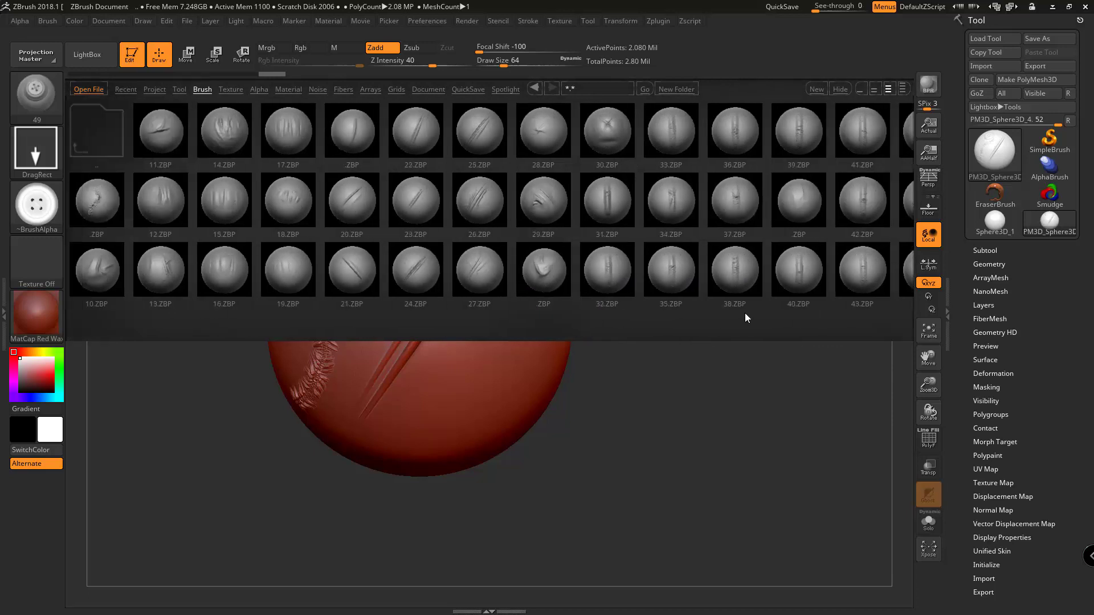
double_click(278, 265)
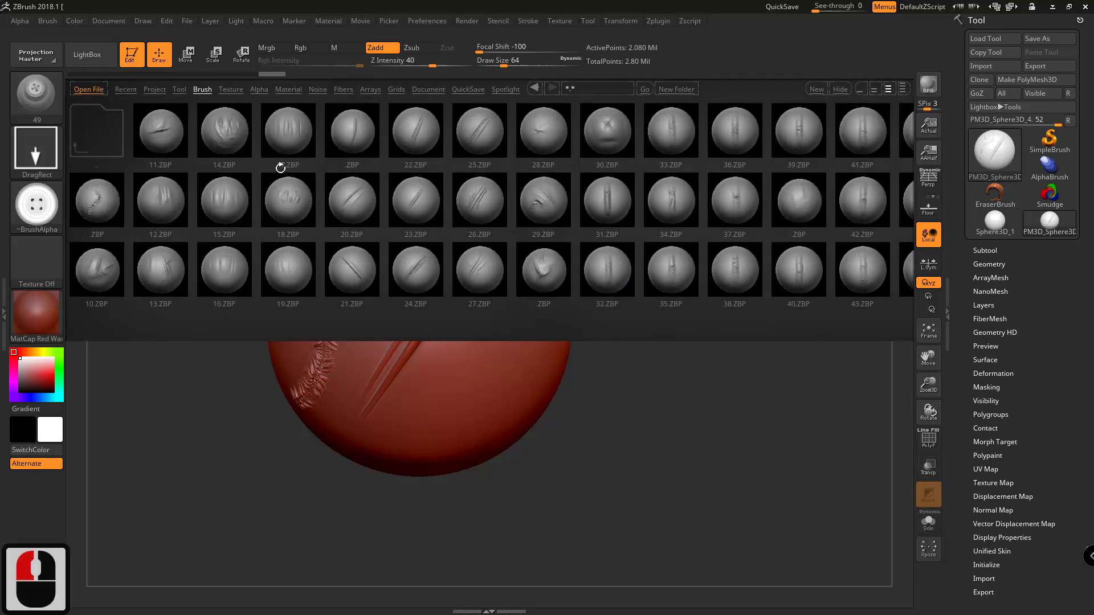
drag(508, 234, 486, 231)
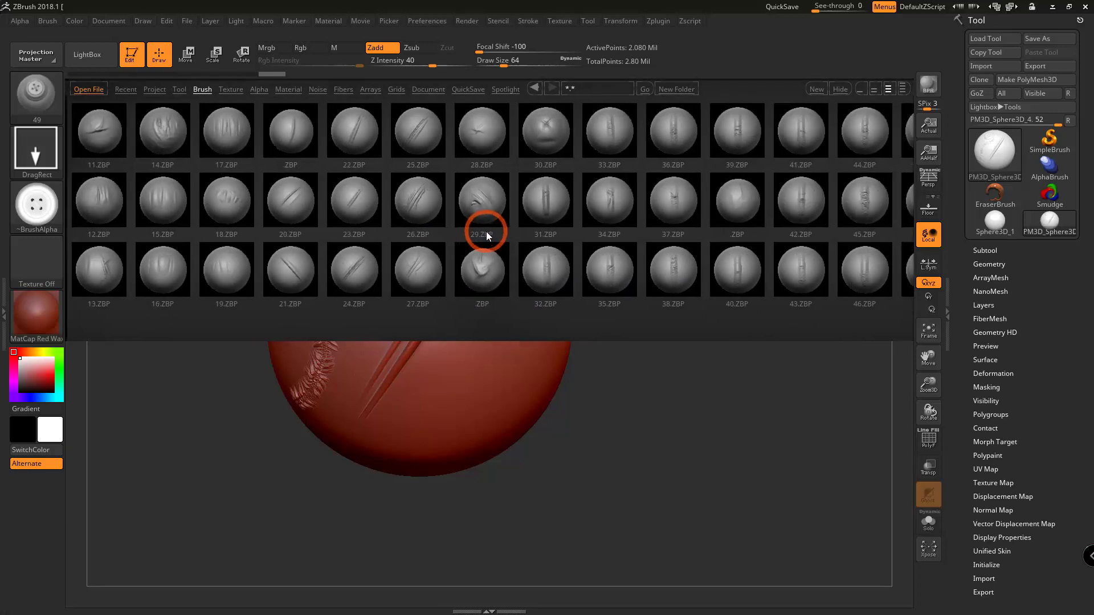
double_click(484, 232)
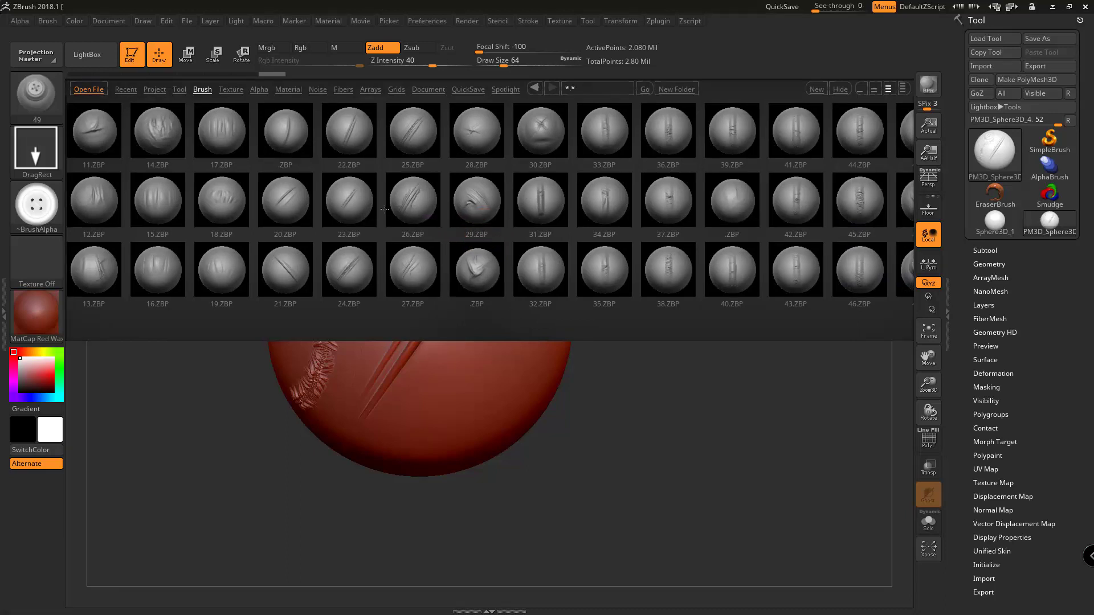
double_click(181, 222)
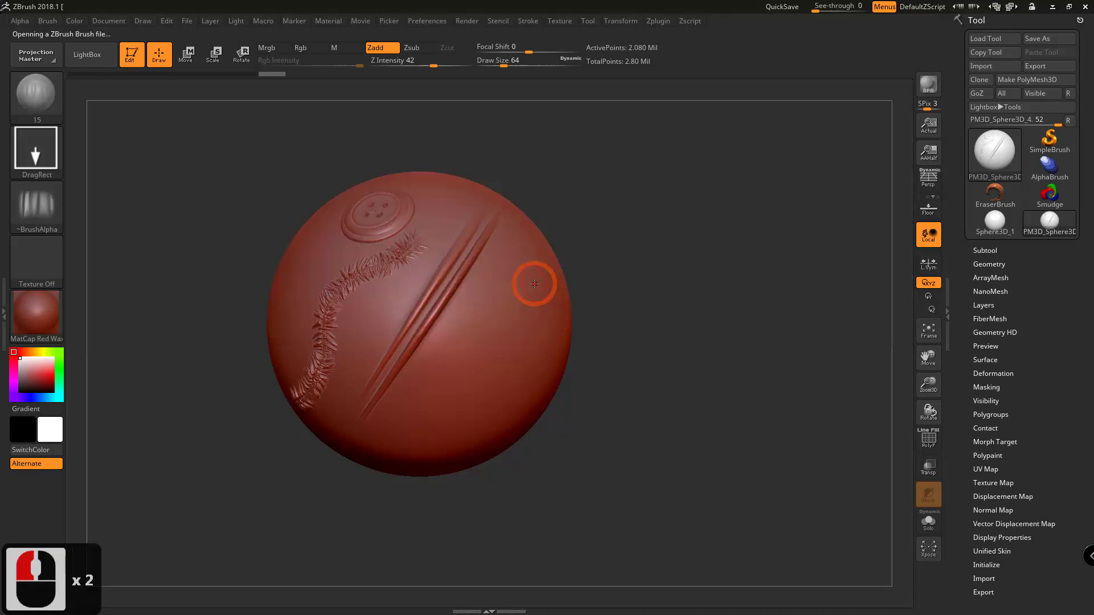
mouse_move(518, 358)
right_down()
mouse_move(497, 284)
mouse_move(480, 290)
right_up()
Load cloth alpha brush 13 from LightBox and stamp its creases near the centre of the sphere, beside the diagonal fold.
click(39, 85)
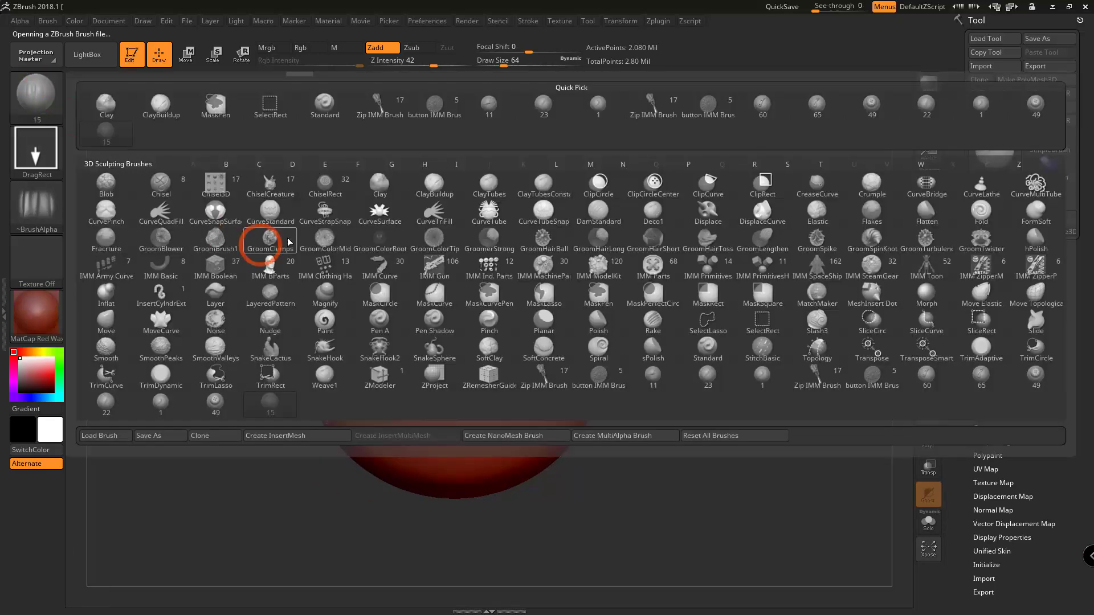
click(103, 61)
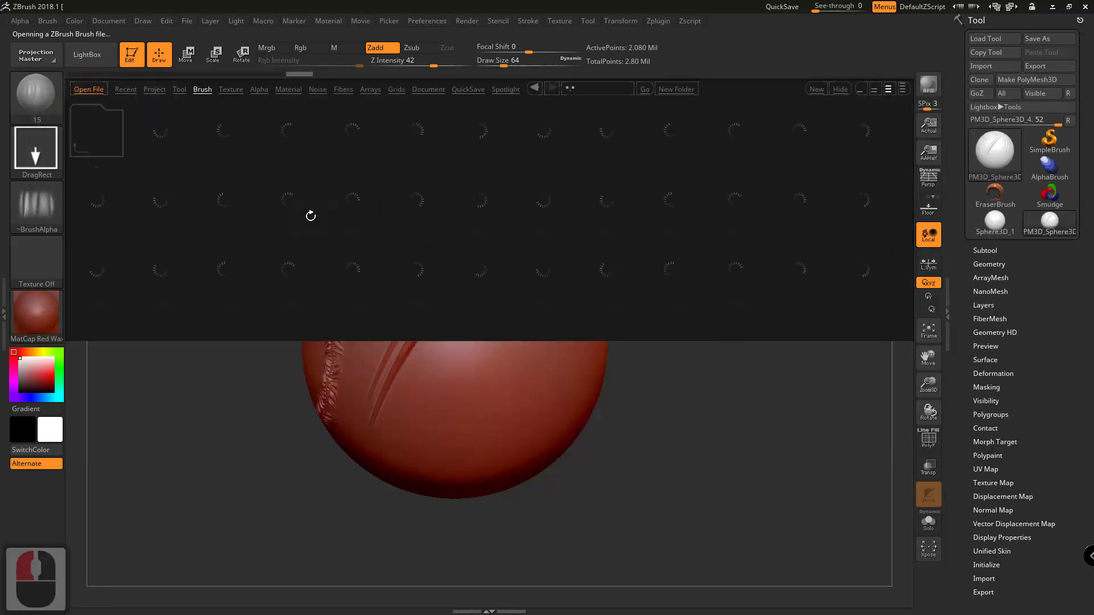
drag(515, 201, 443, 211)
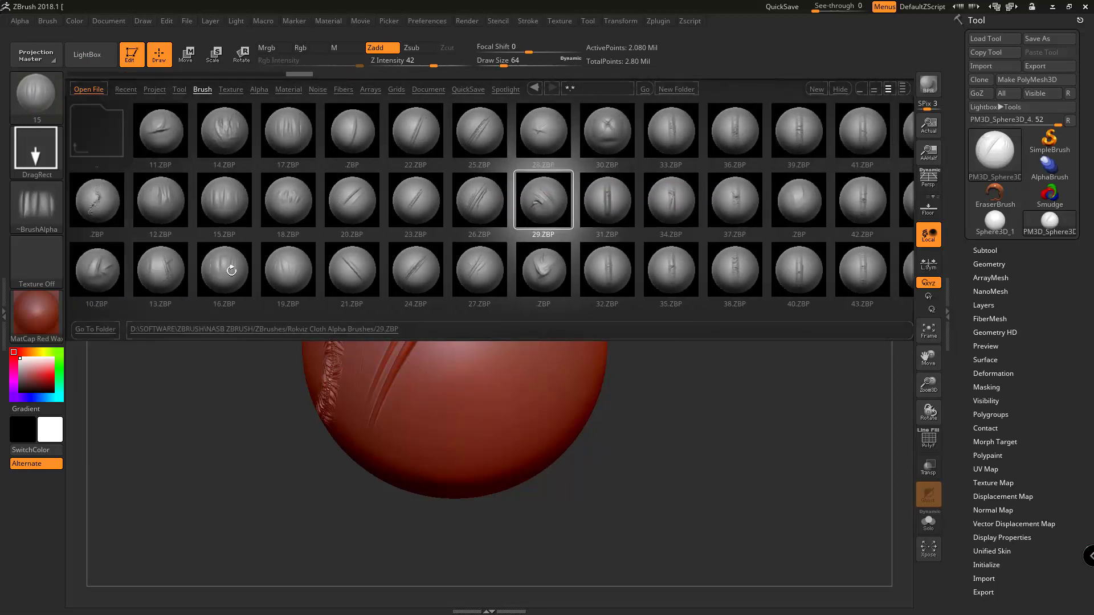
double_click(171, 278)
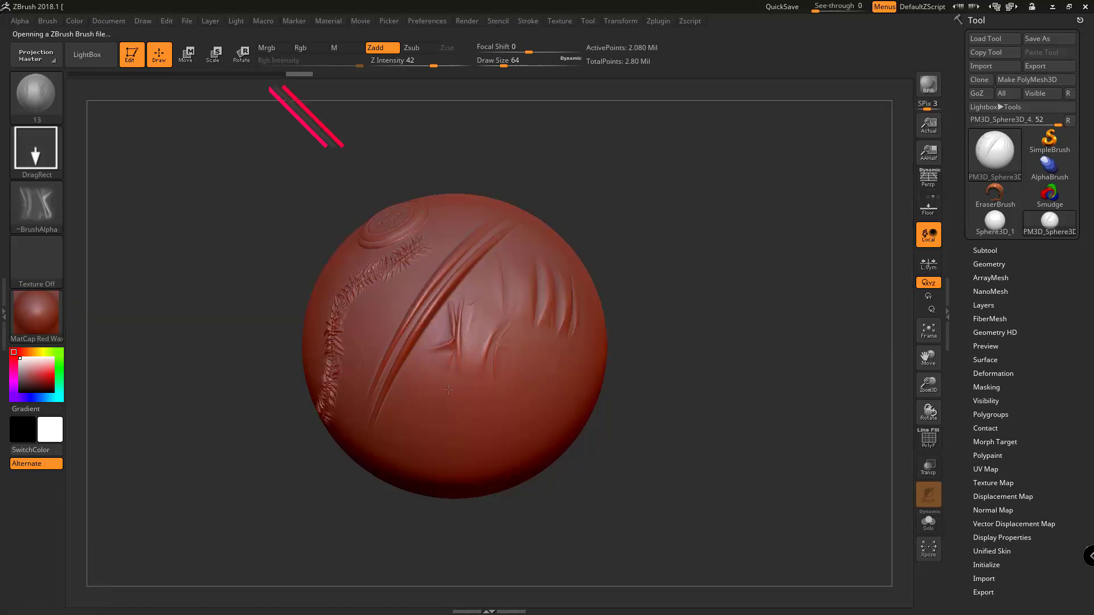
mouse_move(448, 389)
right_down()
mouse_move(483, 378)
mouse_move(466, 384)
right_up()
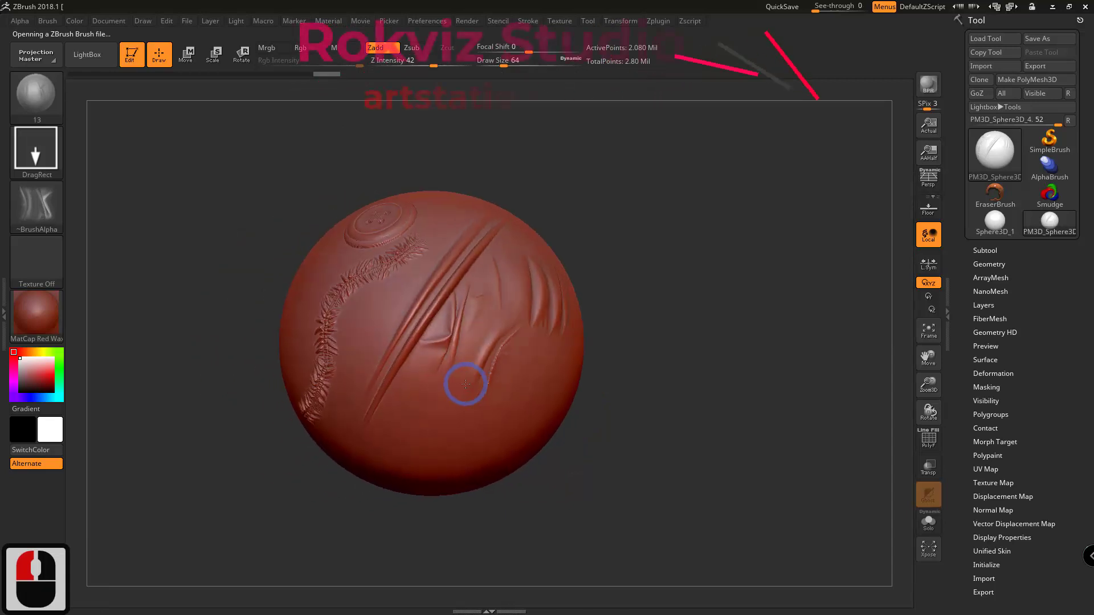
right_drag(477, 322, 466, 344)
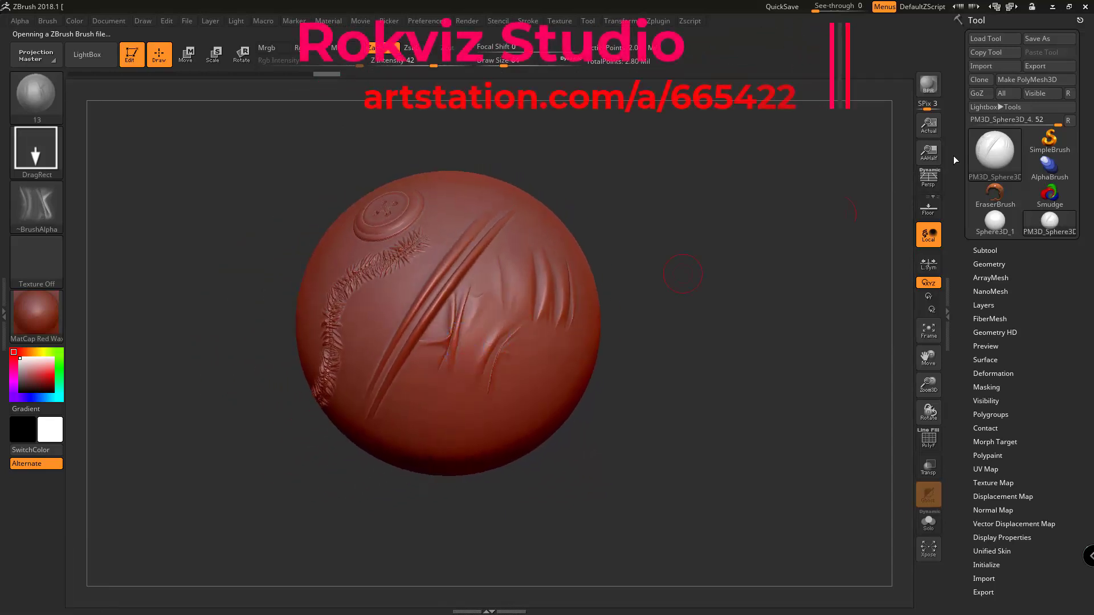
Clone the sculpted sphere tool.
click(991, 83)
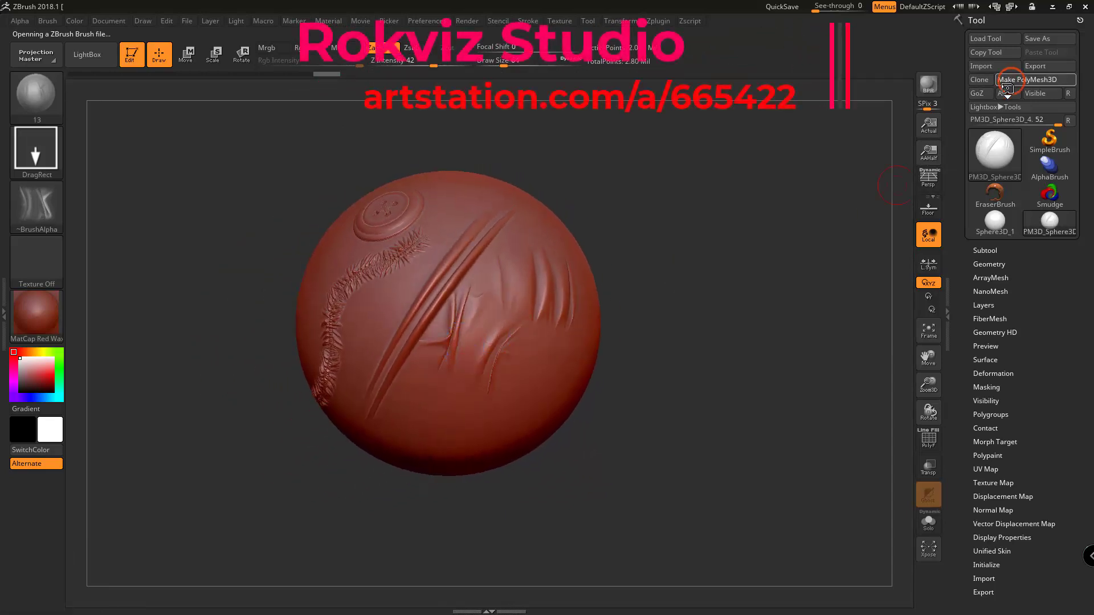
click(49, 21)
click(49, 21)
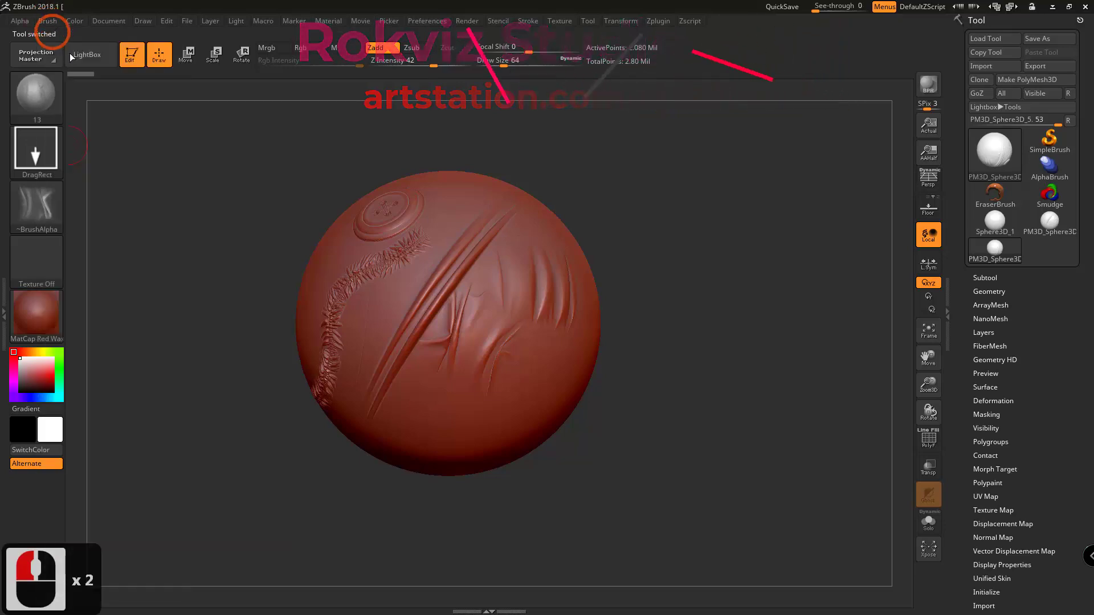
Open the Rokviz Imm Cloth Brushes folder in the LightBox brush library and load zipper brush 3.
click(85, 55)
click(319, 90)
click(202, 90)
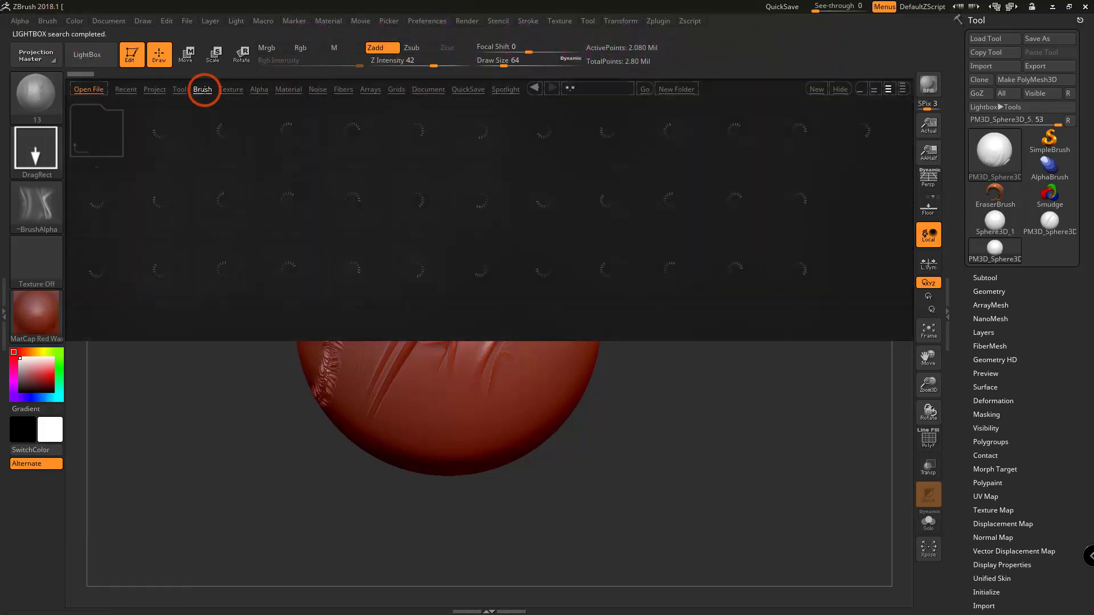
click(378, 184)
double_click(608, 130)
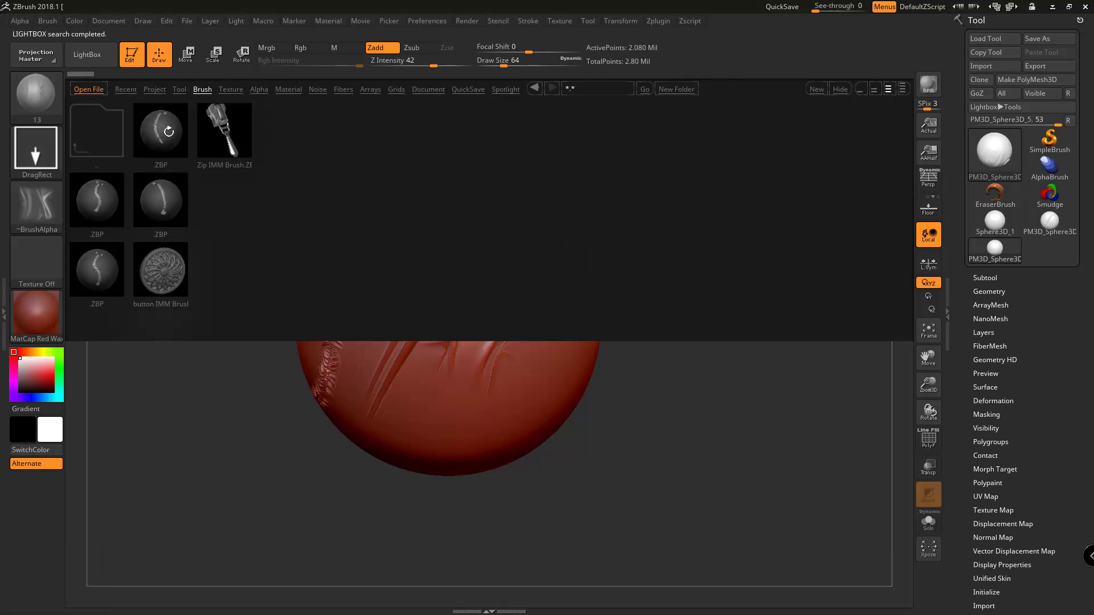
double_click(178, 132)
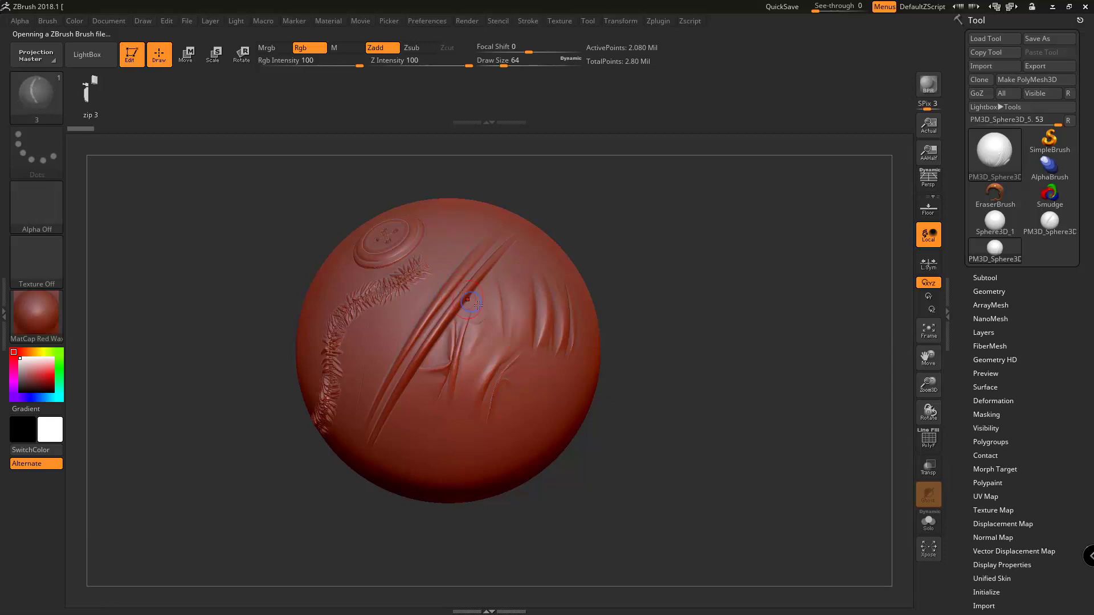
Try to draw a zipper curve from beside the button down the left side of the sphere.
right_drag(451, 294, 491, 326)
drag(324, 222, 290, 264)
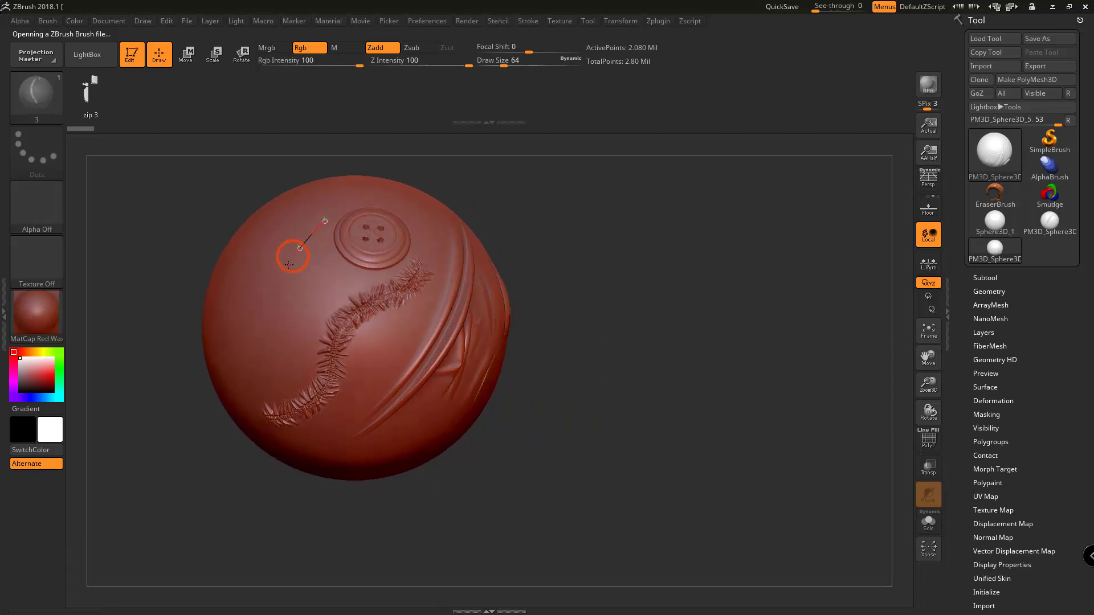
drag(265, 405, 266, 406)
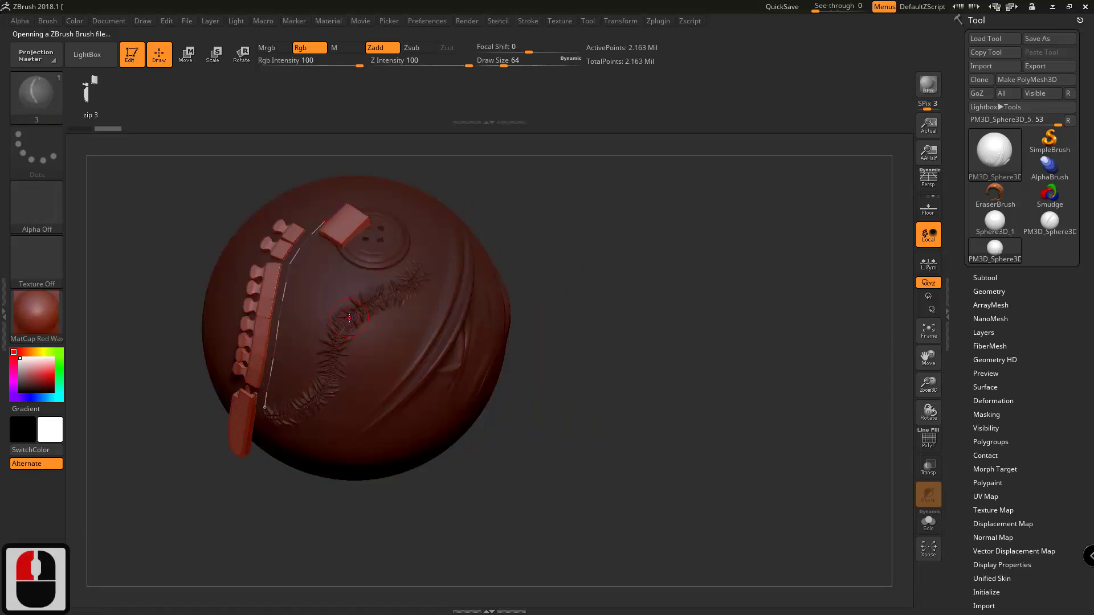
key(ctrl+z)
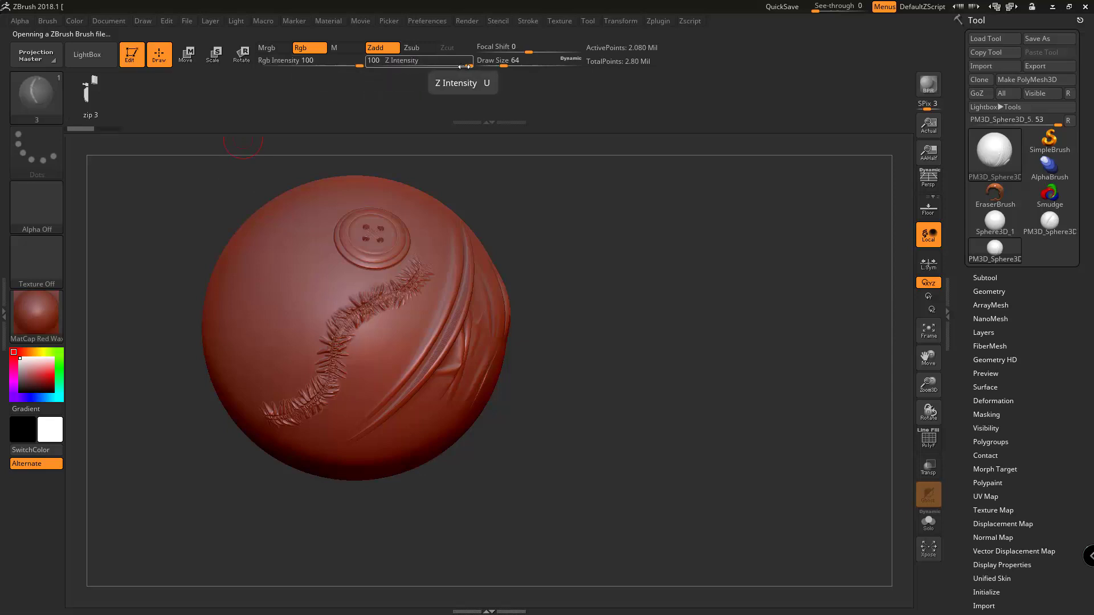
Set the zipper brush's Draw Size to 22.
key(shift)
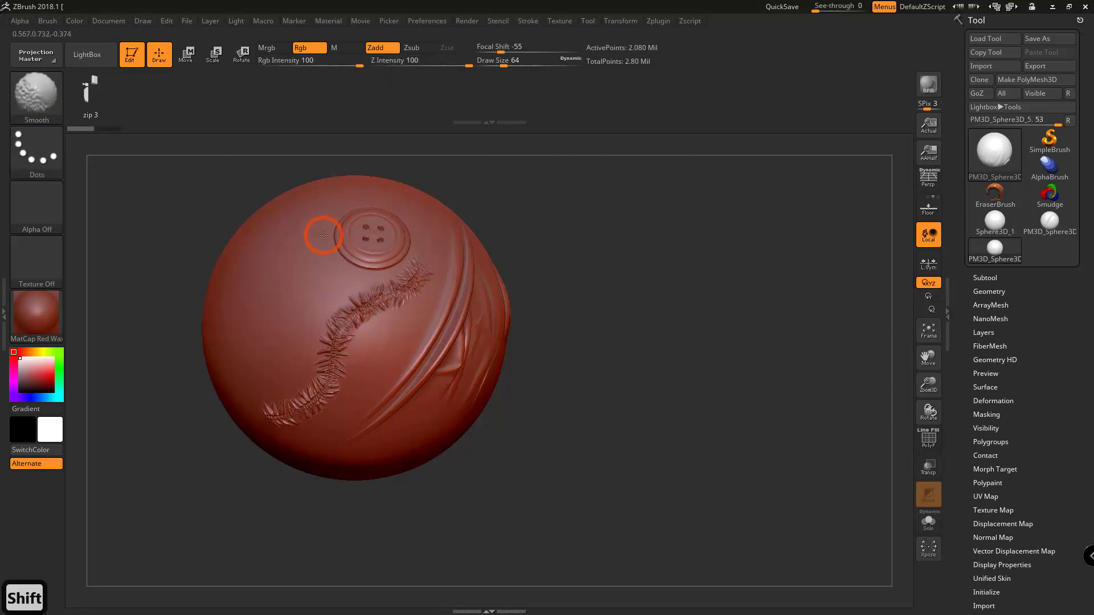
shift+drag(328, 235, 314, 235)
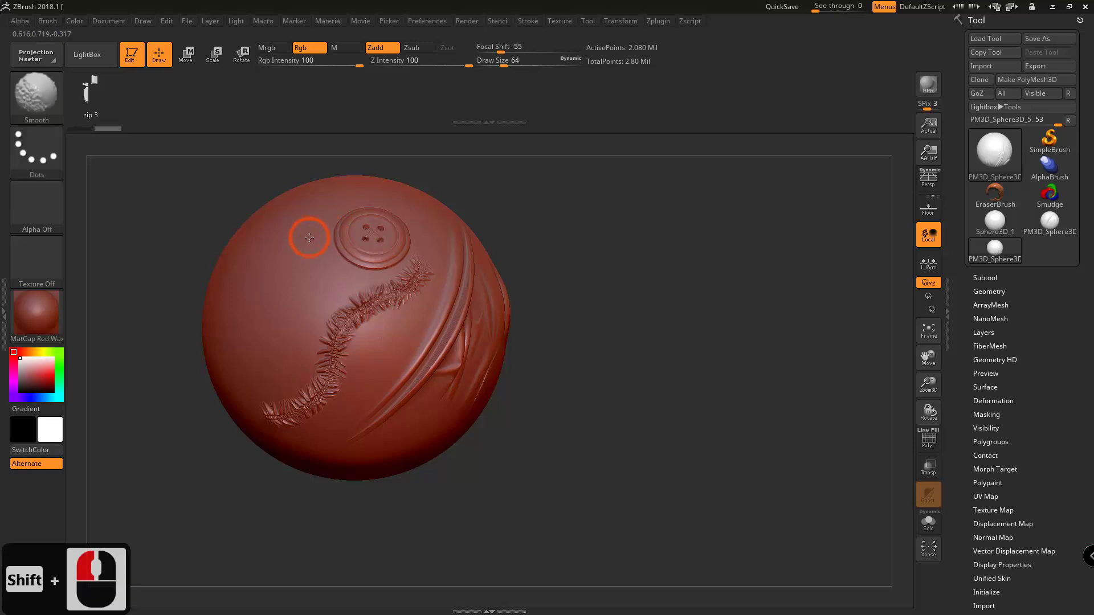
right_click(311, 237)
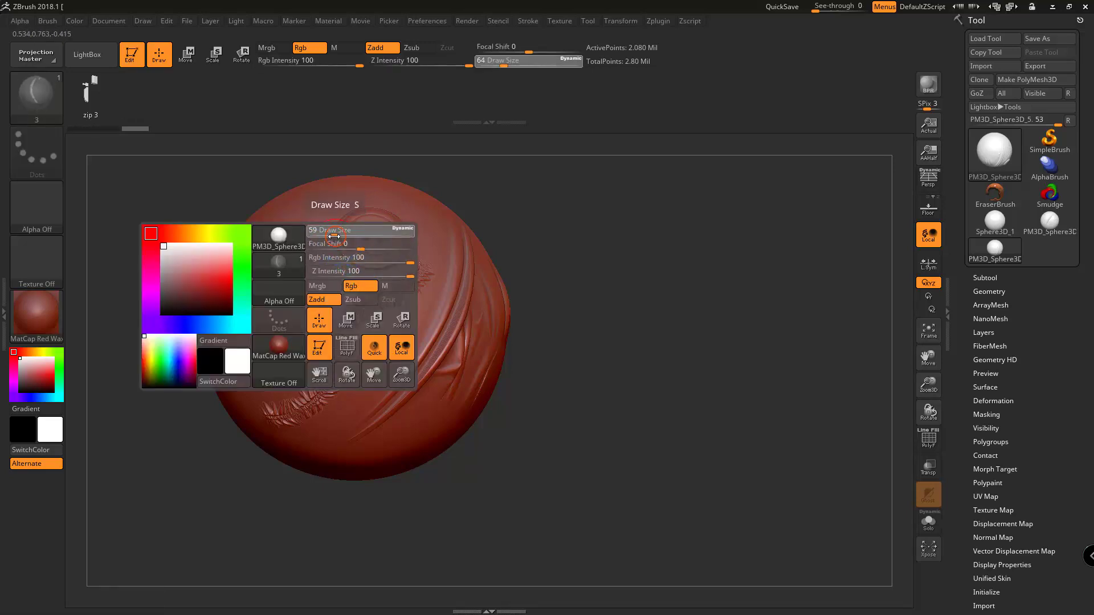
Try zipper brush 3 with a curve from beside the button down the sphere's left side, and undo it.
mouse_move(326, 236)
mouse_down()
mouse_move(293, 249)
mouse_move(230, 392)
mouse_up()
mouse_move(351, 318)
right_down()
mouse_move(378, 315)
mouse_move(349, 315)
right_up()
key(ctrl+z)
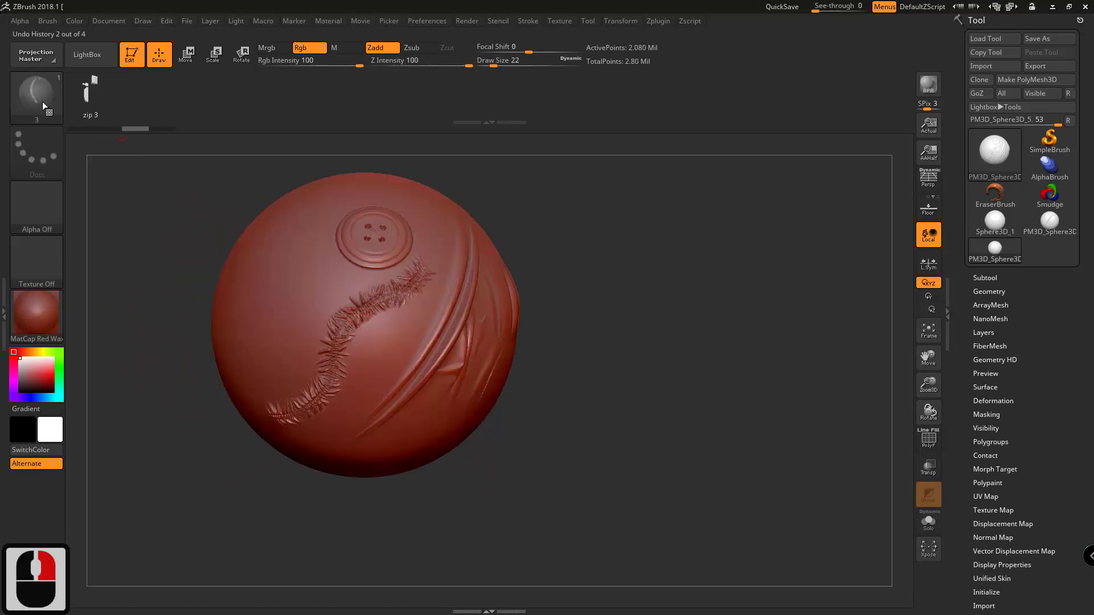
Load zipper brush 2 from the Rokviz Imm Cloth Brushes folder and draw a zipper curve from beside the button down the sphere's left side.
click(43, 104)
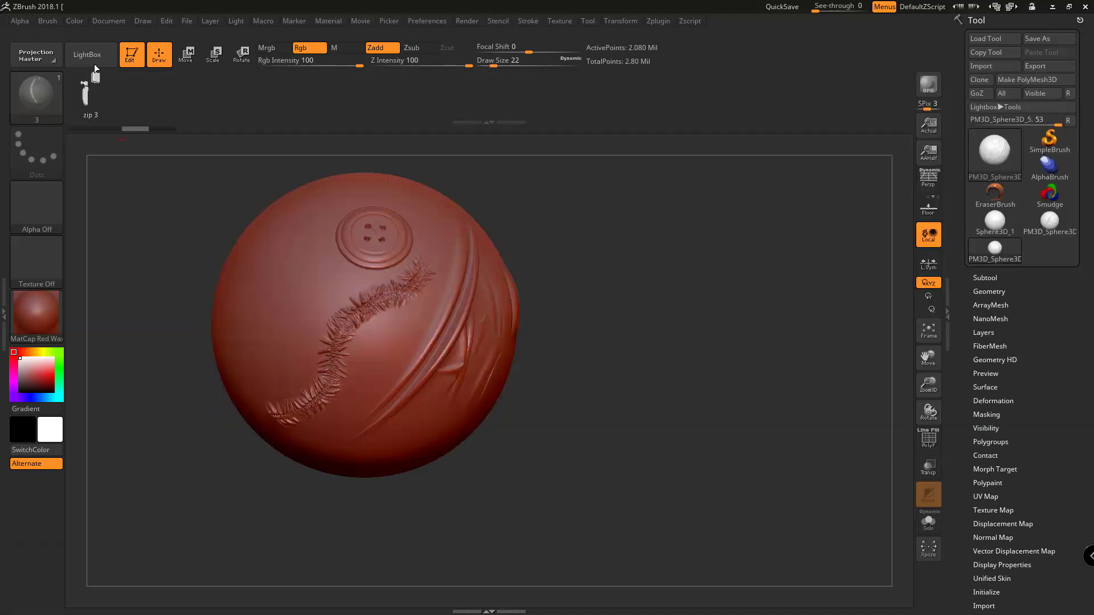
click(91, 57)
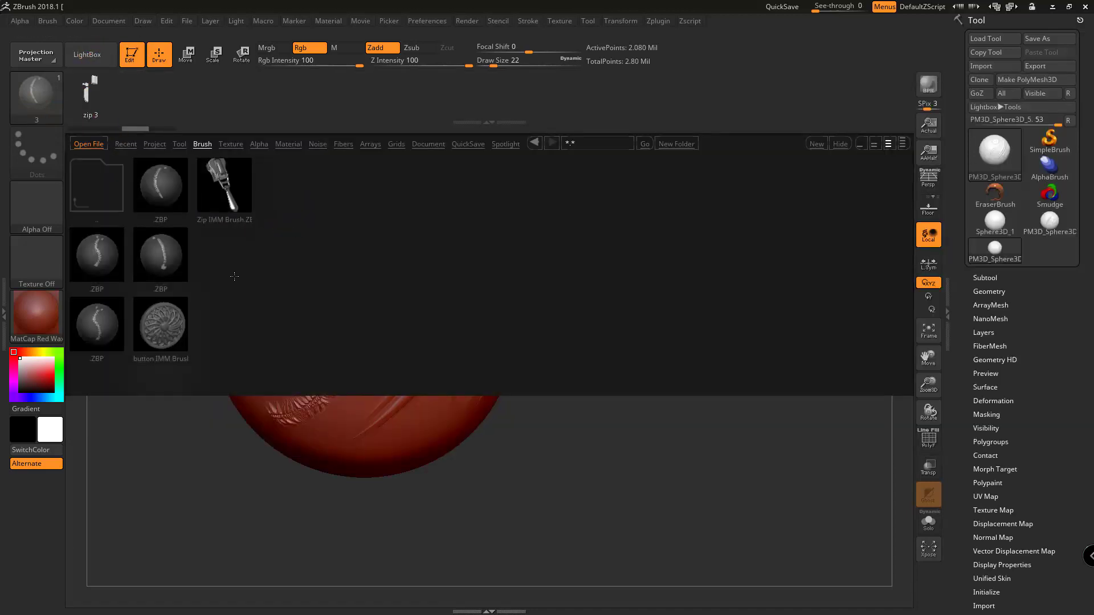
double_click(97, 324)
drag(332, 206, 280, 254)
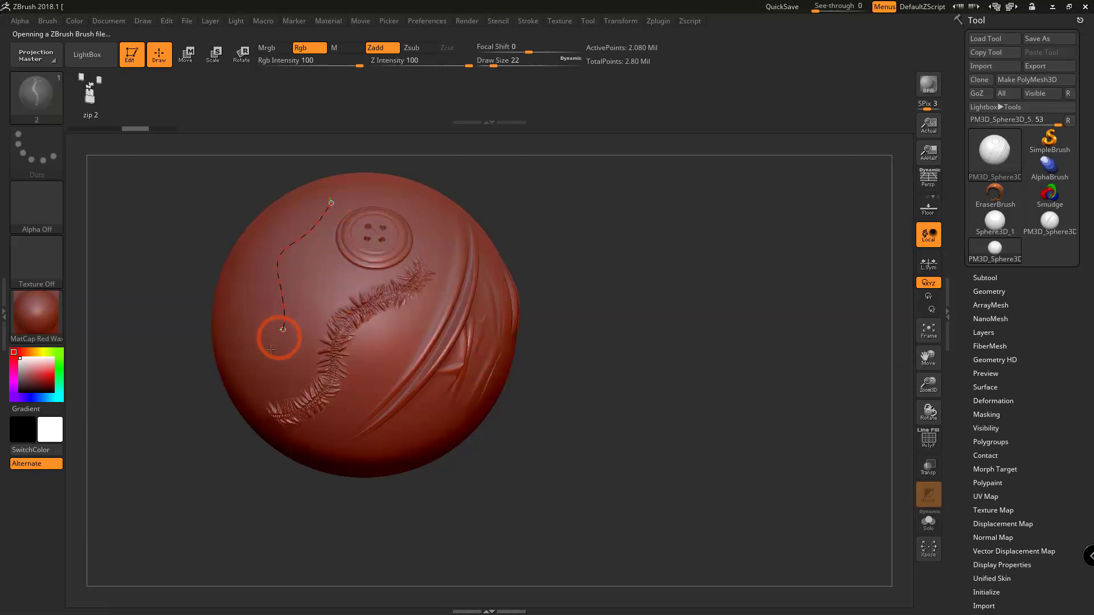
drag(271, 349, 247, 369)
mouse_move(329, 290)
right_down()
mouse_move(359, 286)
mouse_move(289, 318)
mouse_move(301, 287)
mouse_move(381, 273)
mouse_move(316, 269)
mouse_move(296, 284)
mouse_move(343, 274)
right_up()
Load the Zip IMM Brush from LightBox and insert zipper pull N3 on the sphere's upper left, beside the zipper curve.
click(44, 100)
click(43, 101)
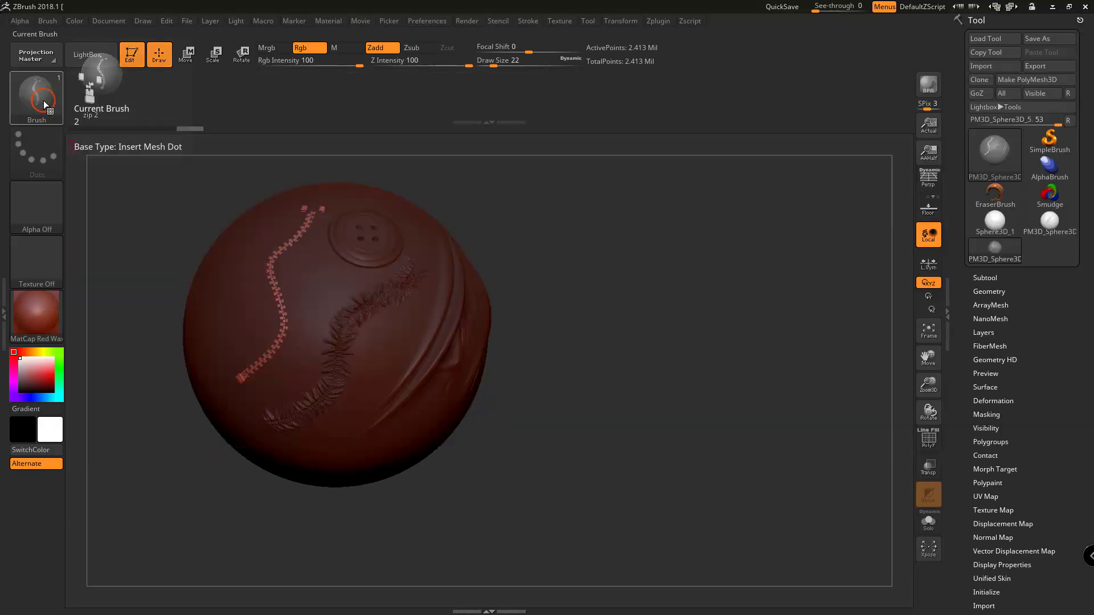
click(88, 54)
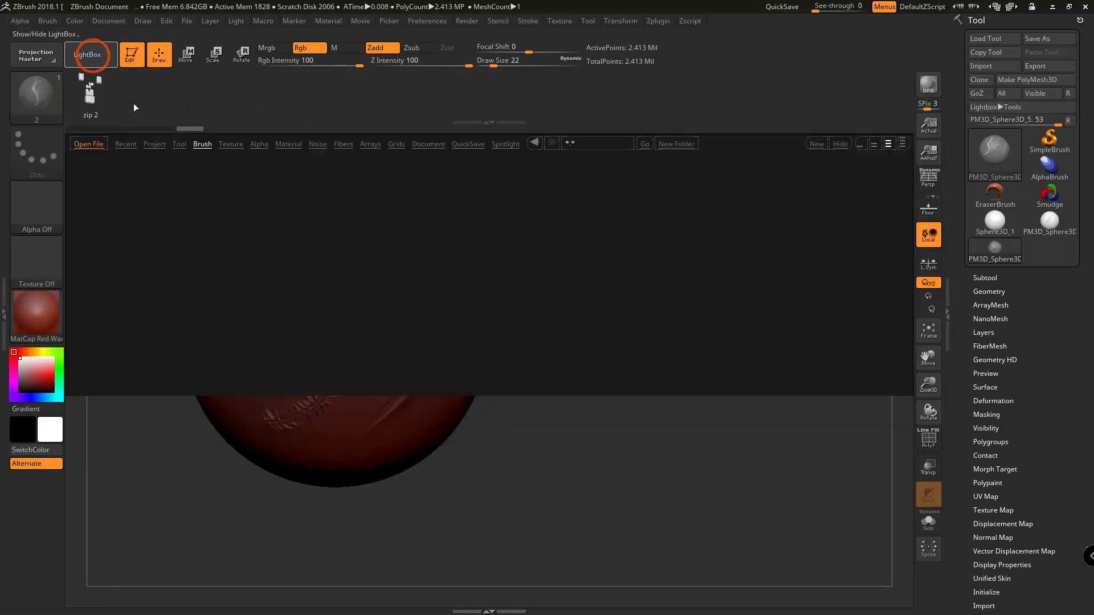
double_click(228, 189)
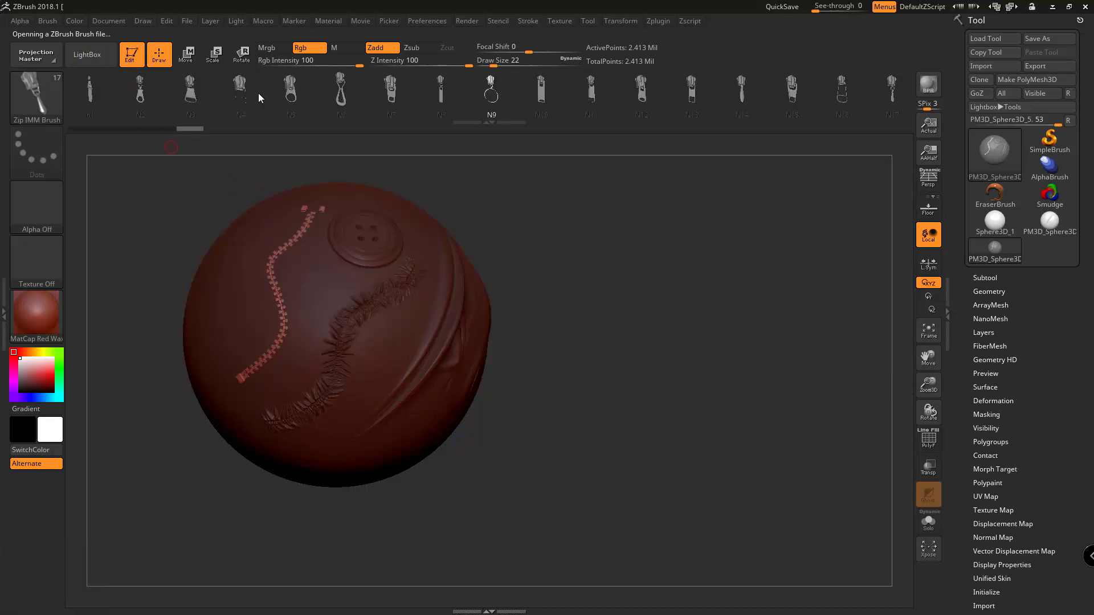
double_click(190, 91)
drag(252, 241, 231, 280)
alt+drag(328, 296, 336, 209)
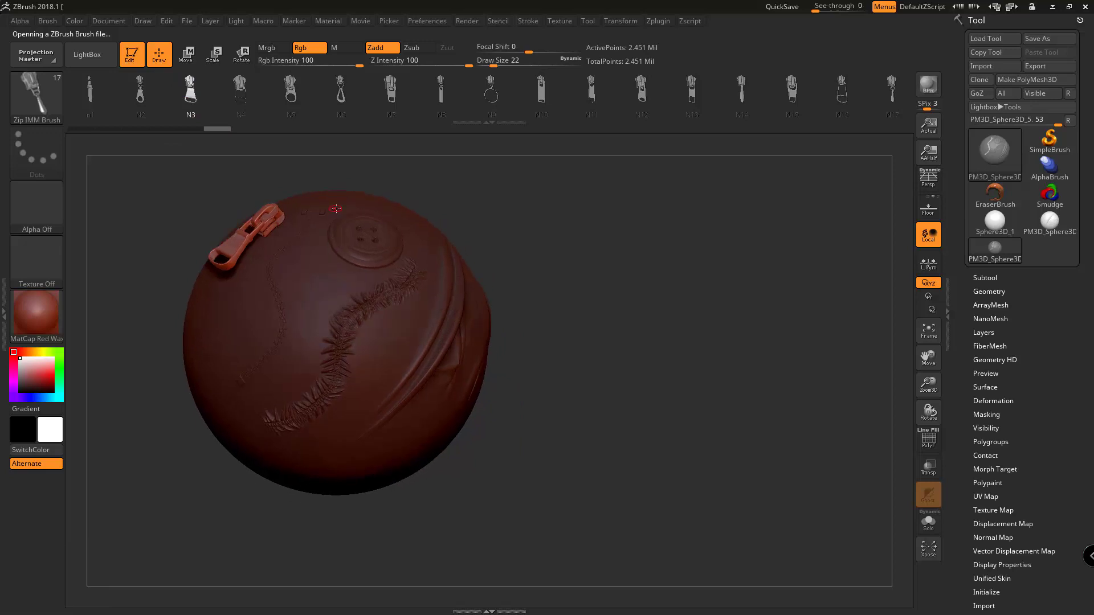
Insert zipper pull N6 near the top of the sphere, above the diagonal fold.
click(345, 91)
right_drag(339, 246, 340, 259)
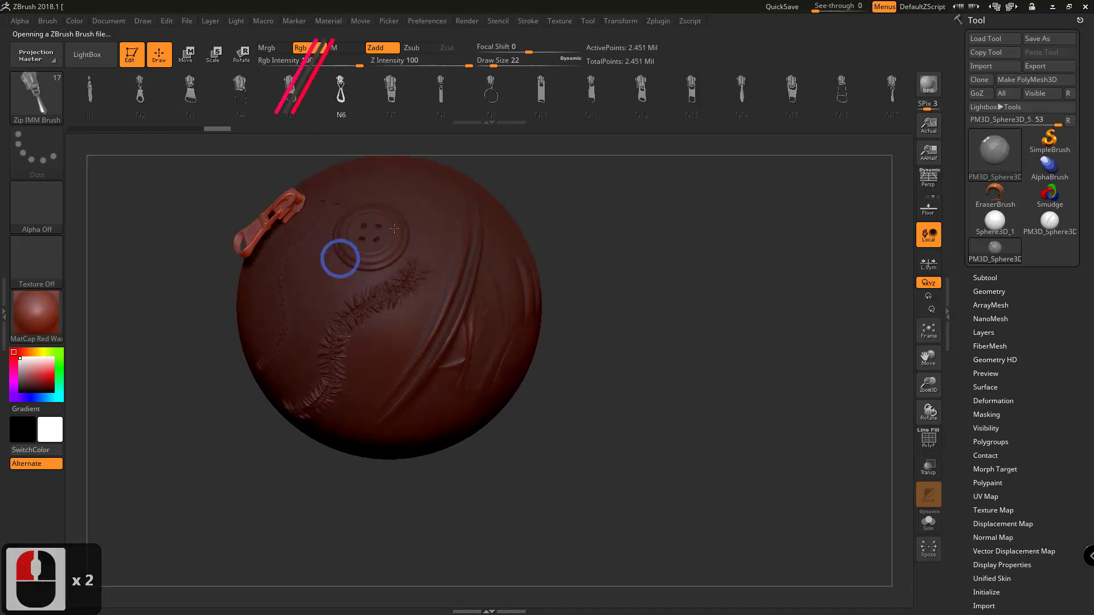
drag(440, 195, 444, 230)
right_drag(449, 242, 456, 209)
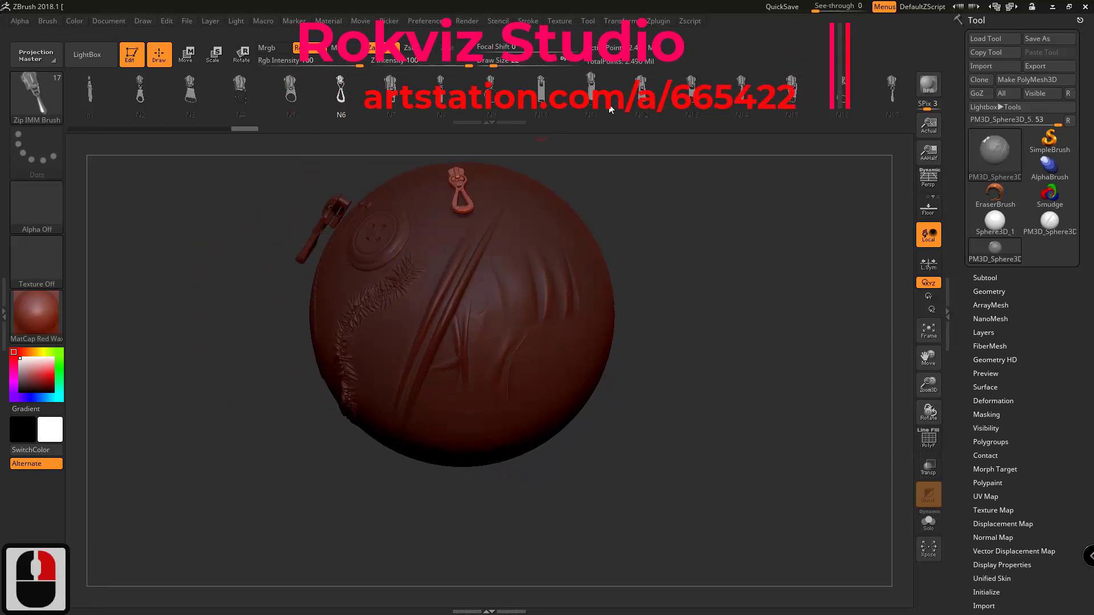
Insert zipper pull N12 on the sphere's upper right and zipper pull N17 at the top above the sculpted button.
click(642, 93)
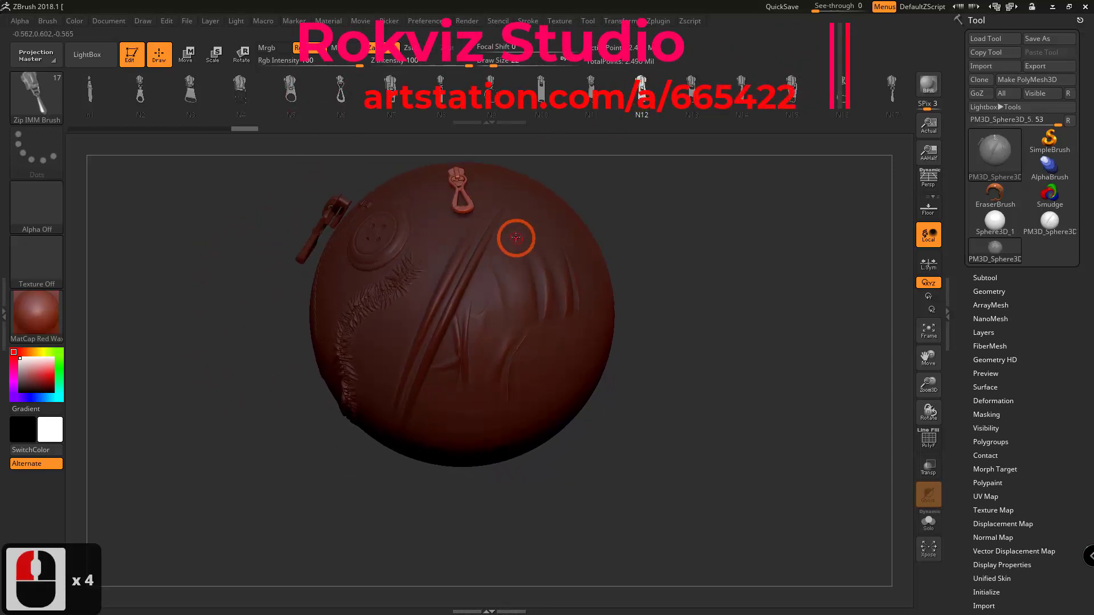
mouse_move(542, 244)
right_down()
mouse_move(555, 232)
mouse_move(523, 236)
right_up()
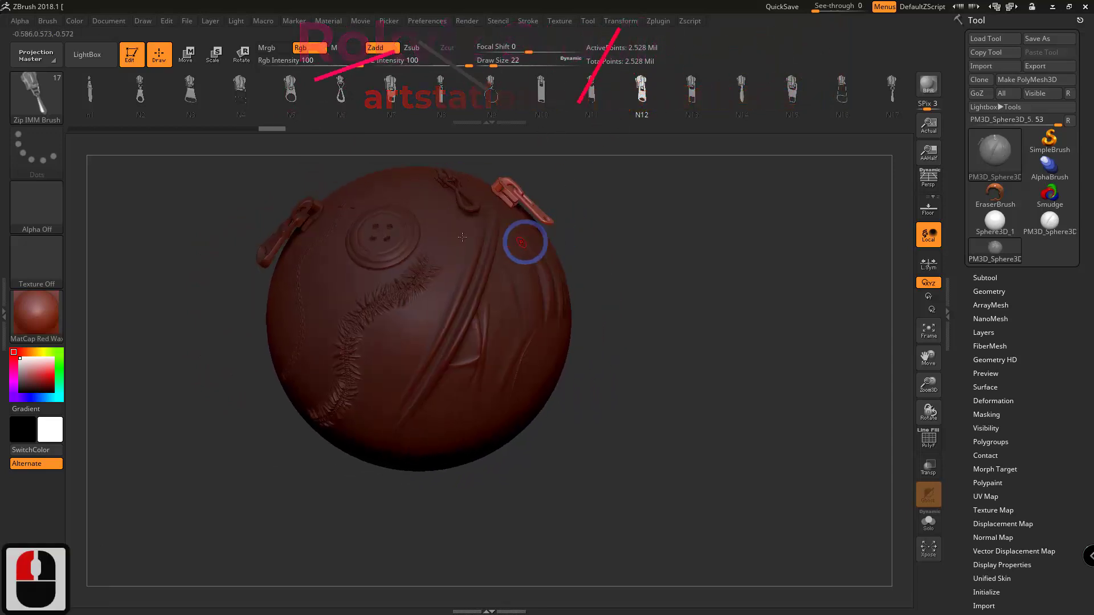
drag(640, 108, 398, 108)
click(689, 97)
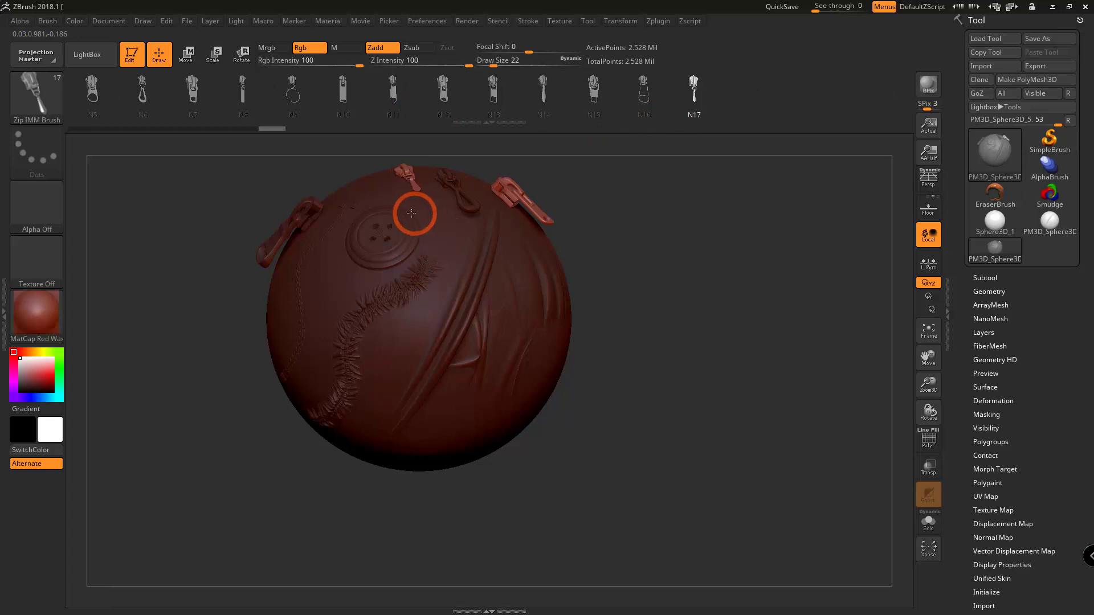
drag(429, 219, 427, 218)
mouse_move(416, 183)
right_down()
mouse_move(432, 183)
mouse_move(414, 185)
right_up()
Load the button IMM Brush from LightBox and insert Button 5 on the upper right of the sphere, below the zipper pull.
click(87, 54)
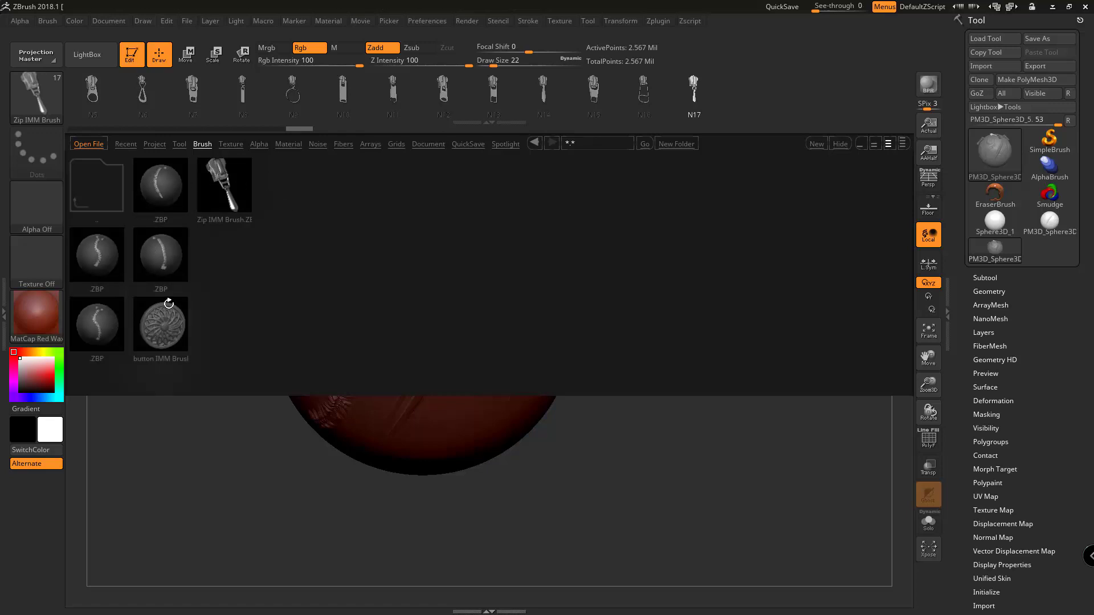
double_click(165, 322)
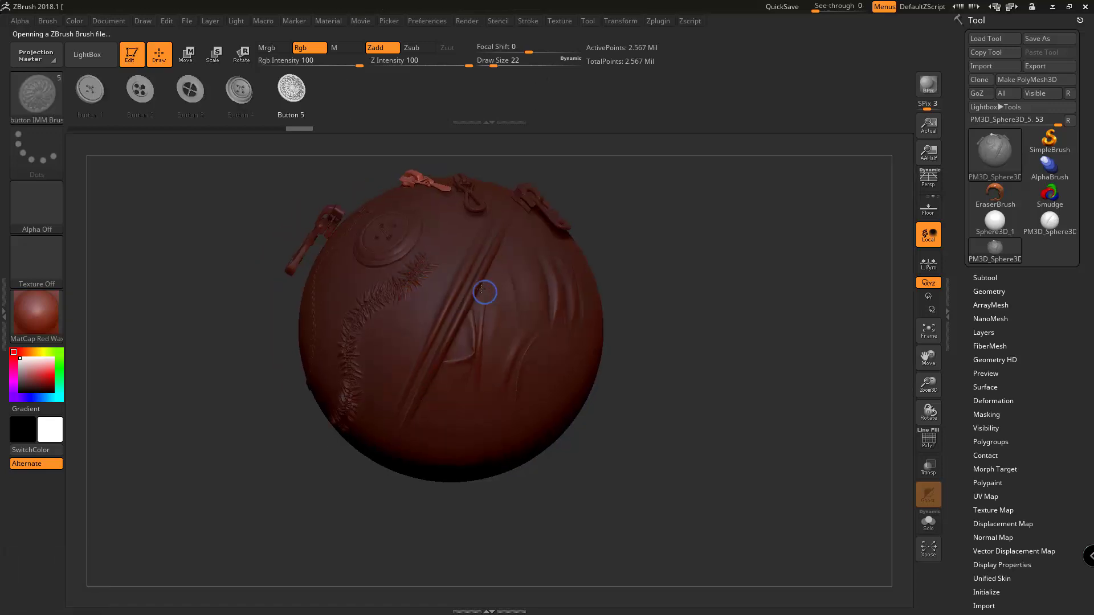
right_drag(482, 289, 566, 245)
Insert Button 4 on the sphere's left side, between the zipper curve and the stitched seam.
click(248, 100)
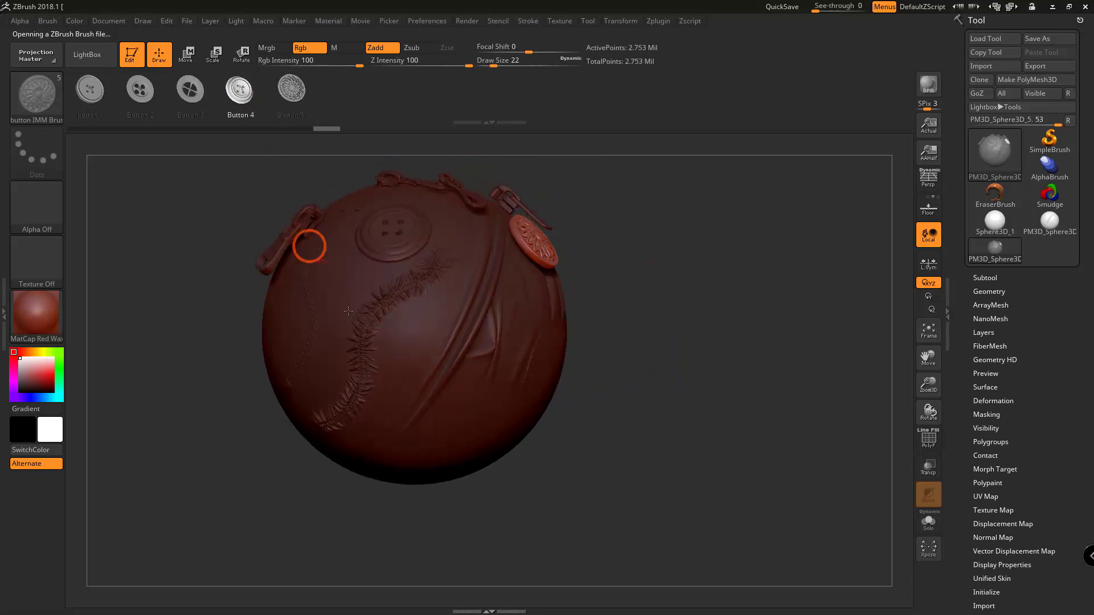
drag(331, 296, 347, 332)
mouse_move(378, 308)
right_down()
mouse_move(371, 264)
mouse_move(356, 301)
mouse_move(417, 303)
right_up()
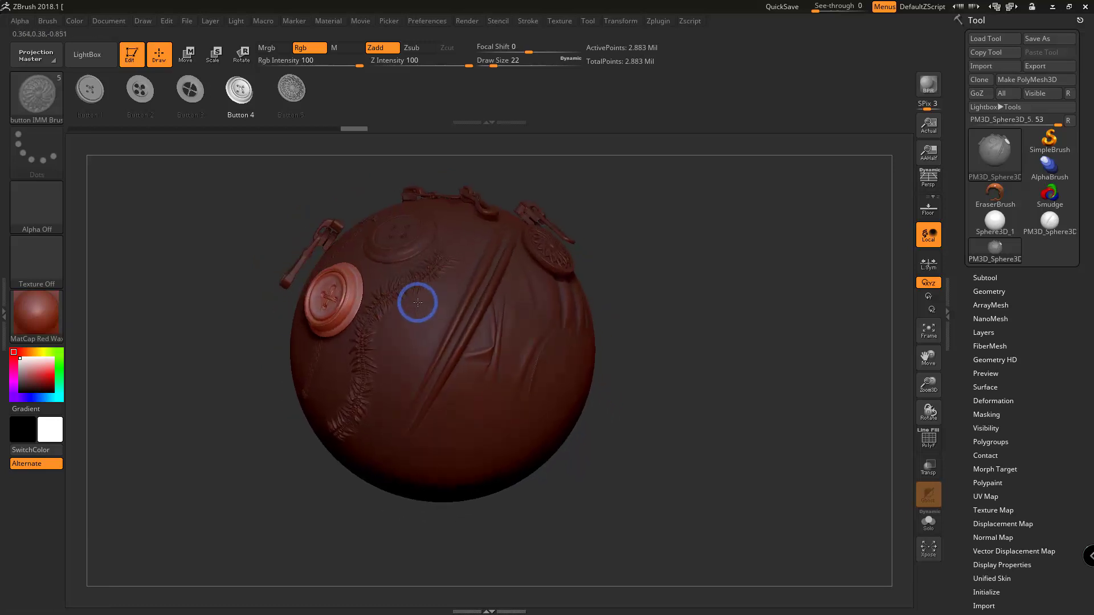
Insert Button 3 at the sphere's centre, between the stitched seam and the diagonal fold, and clear the mask from the whole mesh.
click(199, 103)
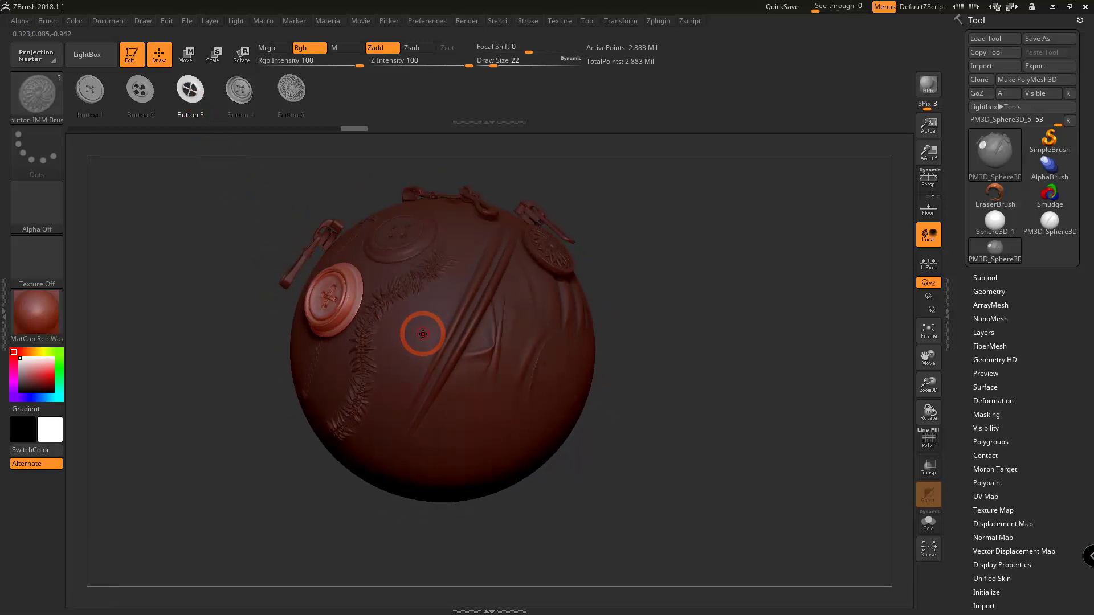
drag(423, 334, 425, 359)
mouse_move(427, 353)
right_down()
mouse_move(471, 296)
mouse_move(474, 305)
mouse_move(426, 334)
mouse_move(437, 370)
right_up()
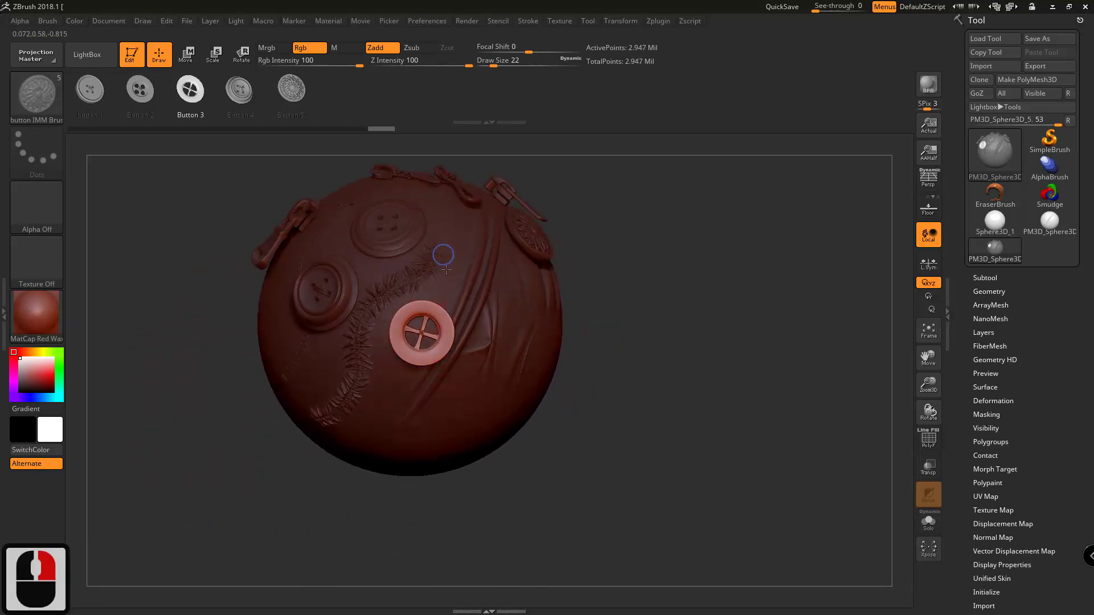
right_drag(446, 269, 440, 261)
ctrl+click(752, 274)
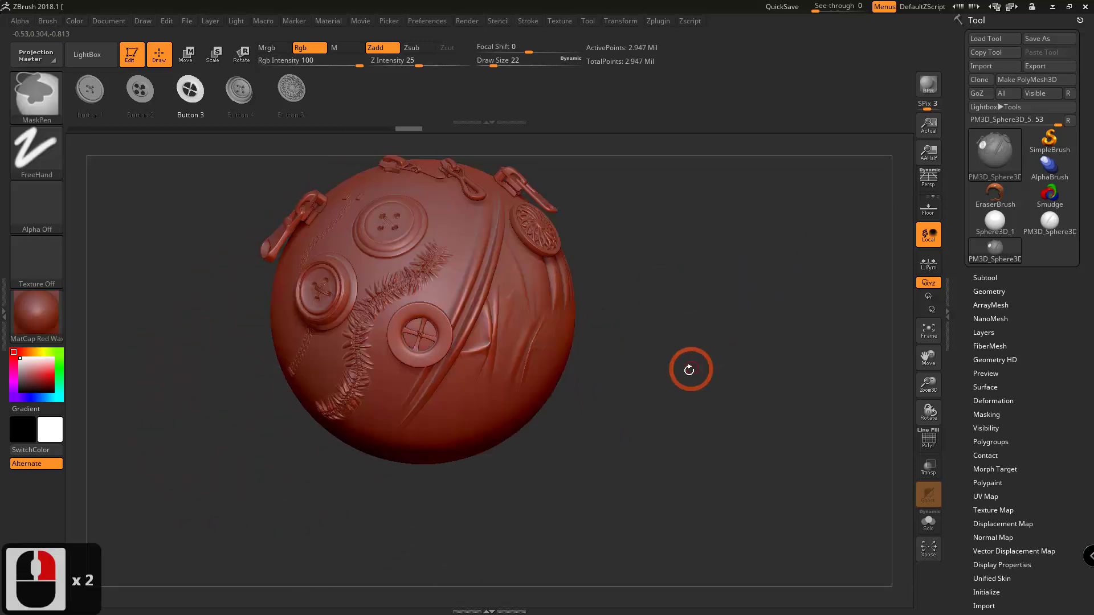